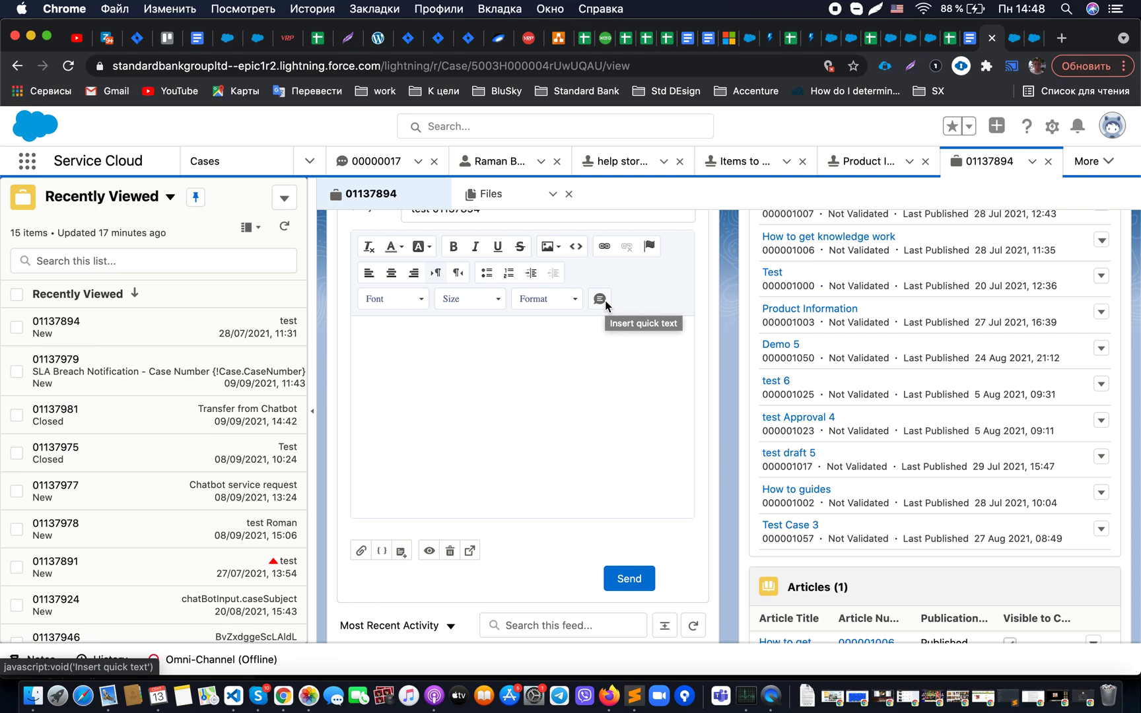
Insert the "Request for More Info" quick text into the case email body and review the inserted message
click(604, 300)
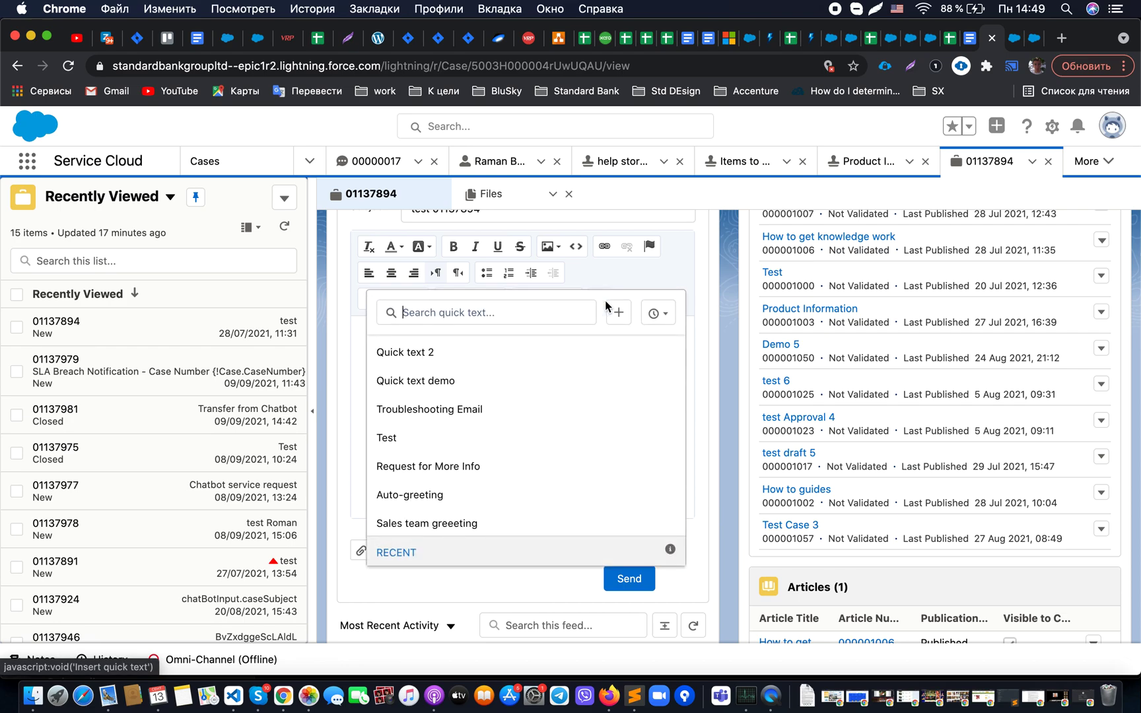
mouse_move(462, 419)
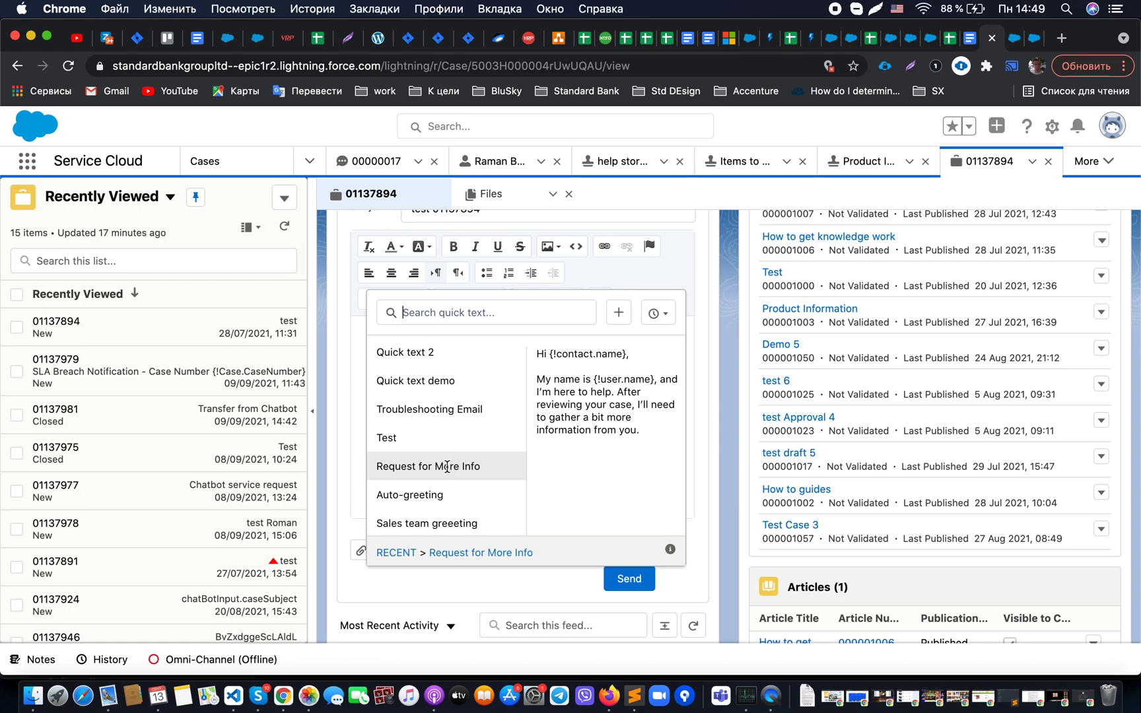
click(501, 466)
scroll(531, 426, up, 5)
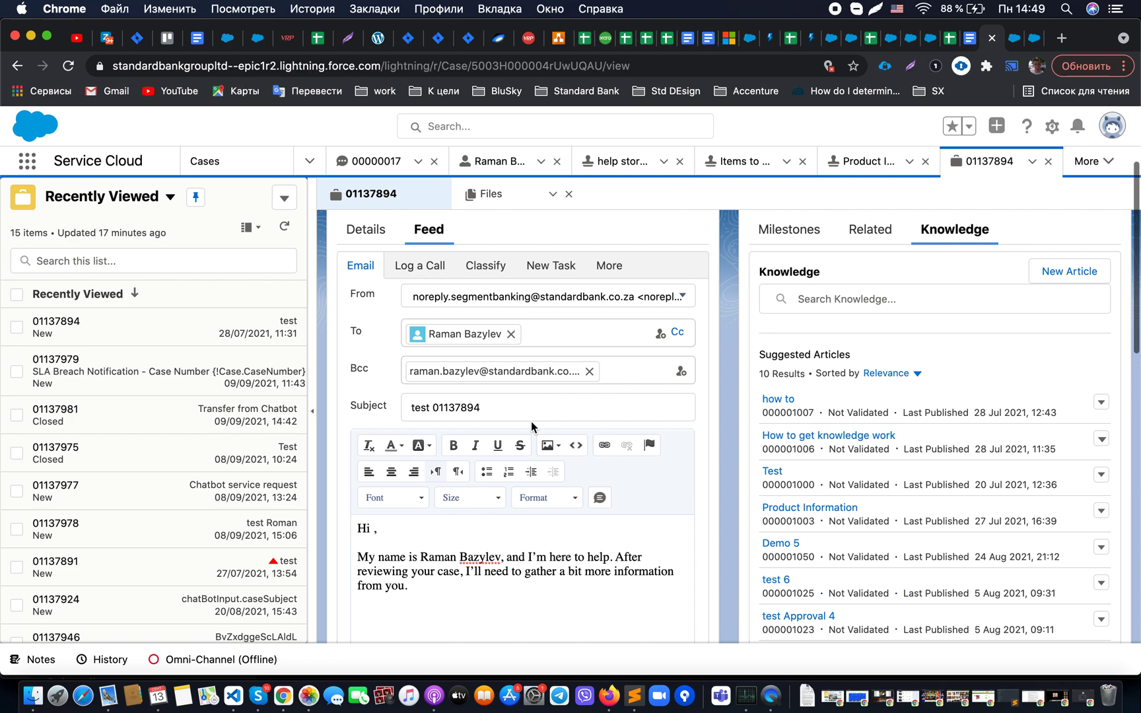
scroll(491, 460, down, 3)
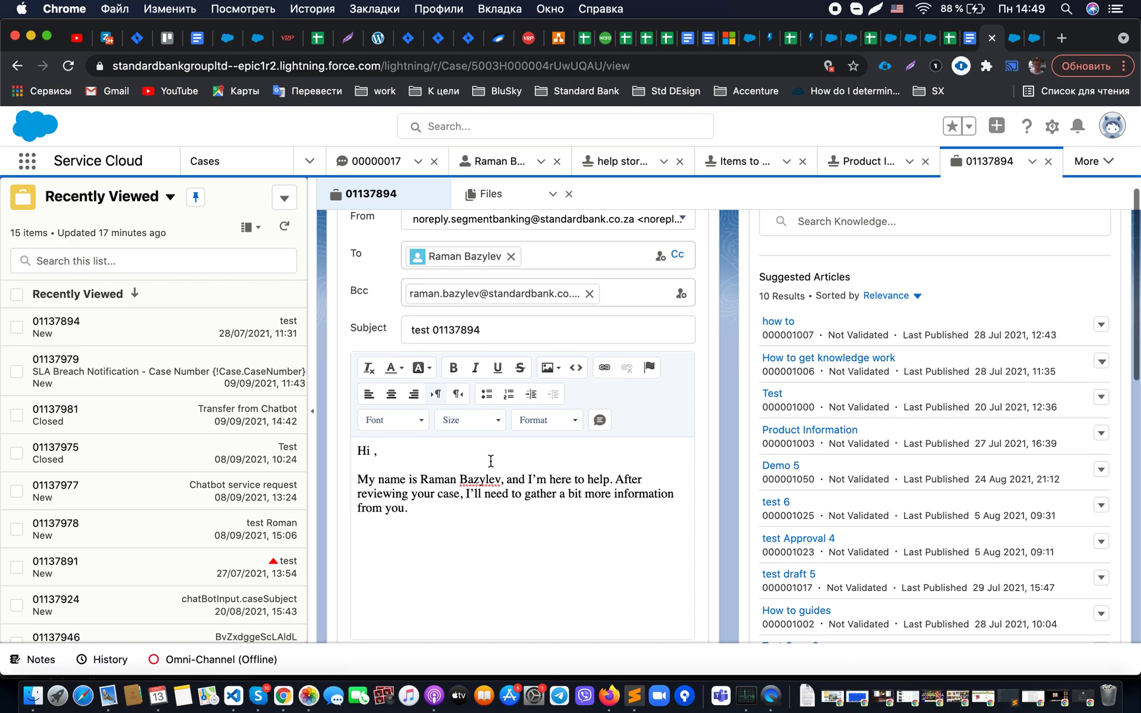
scroll(492, 461, down, 4)
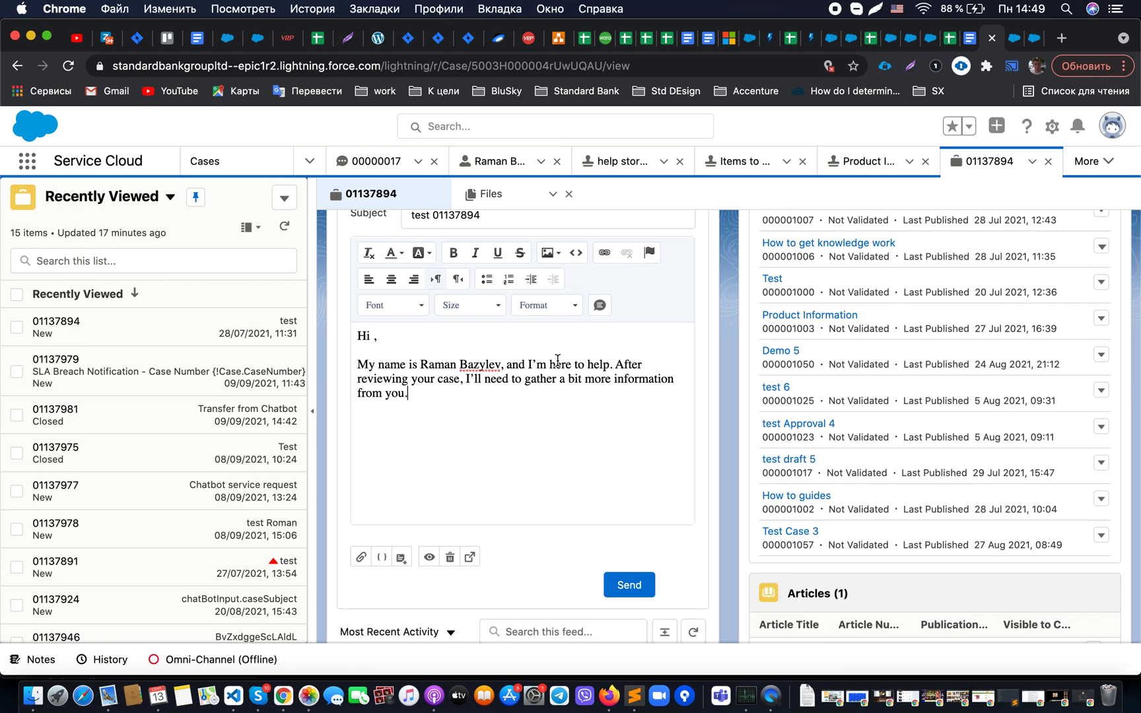
Insert the "Troubleshooting Email" quick text into the email body and delete the "Request for More Info" text preceding it
click(600, 305)
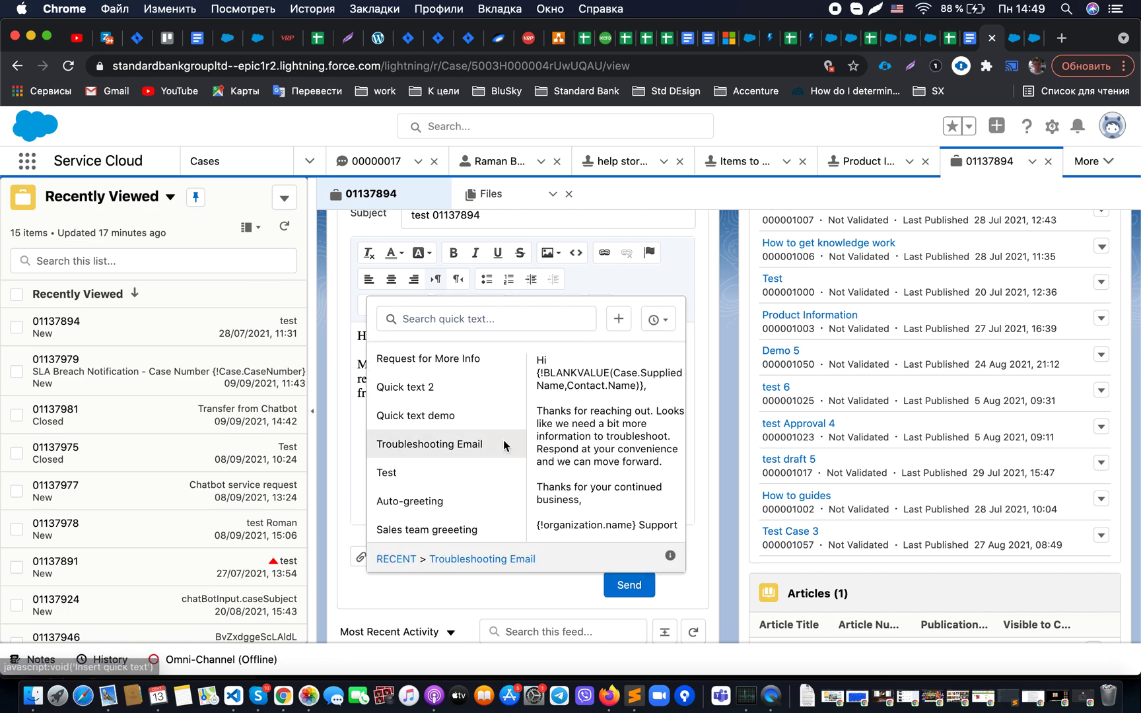
scroll(504, 446, down, 1)
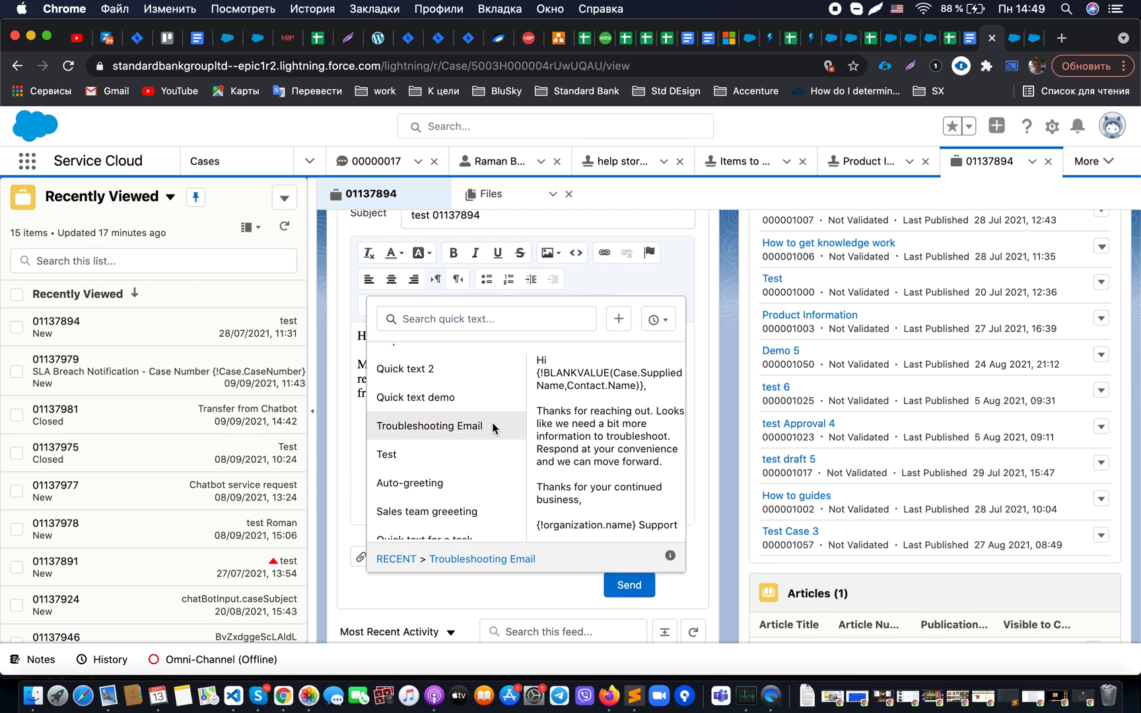
click(483, 425)
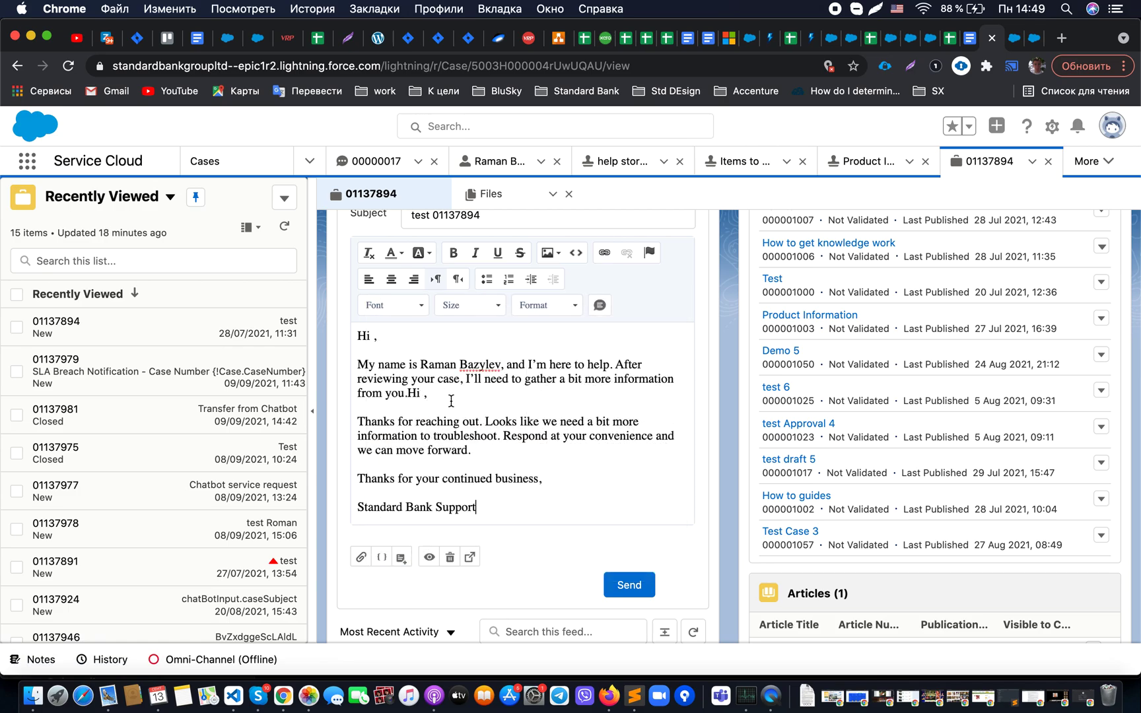
drag(407, 394, 345, 329)
key(BackSpace)
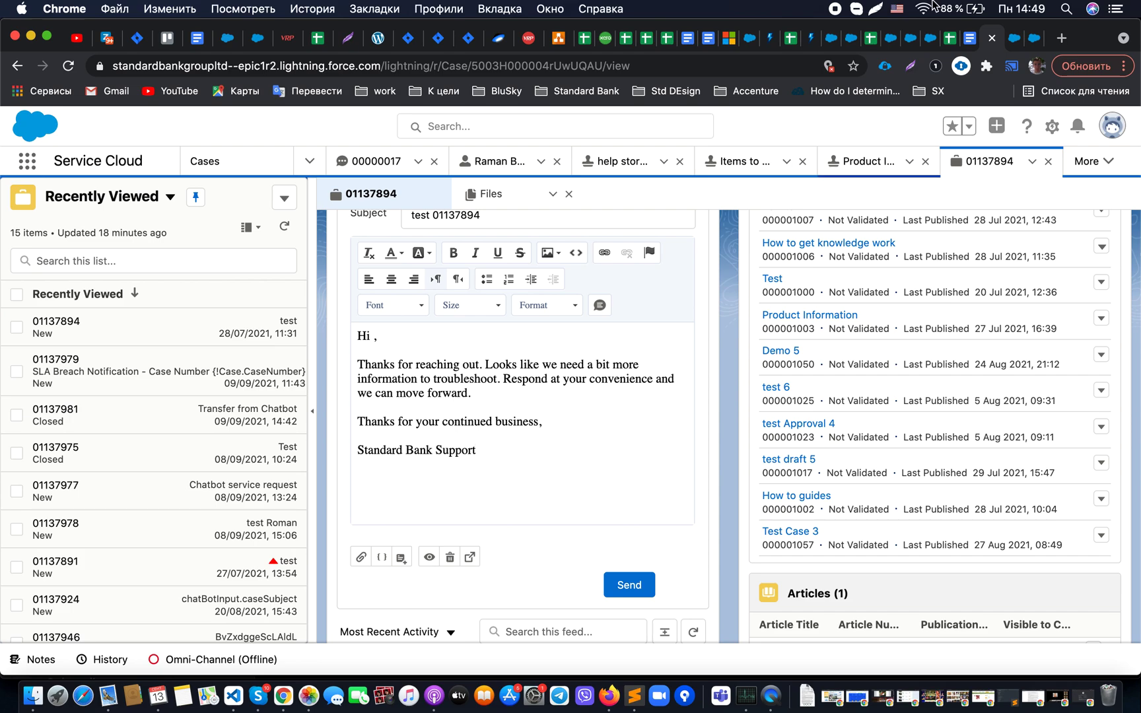
Open Quick Text Settings in Salesforce Setup by searching for "quick", and review the enablement and folder-sharing options
click(992, 38)
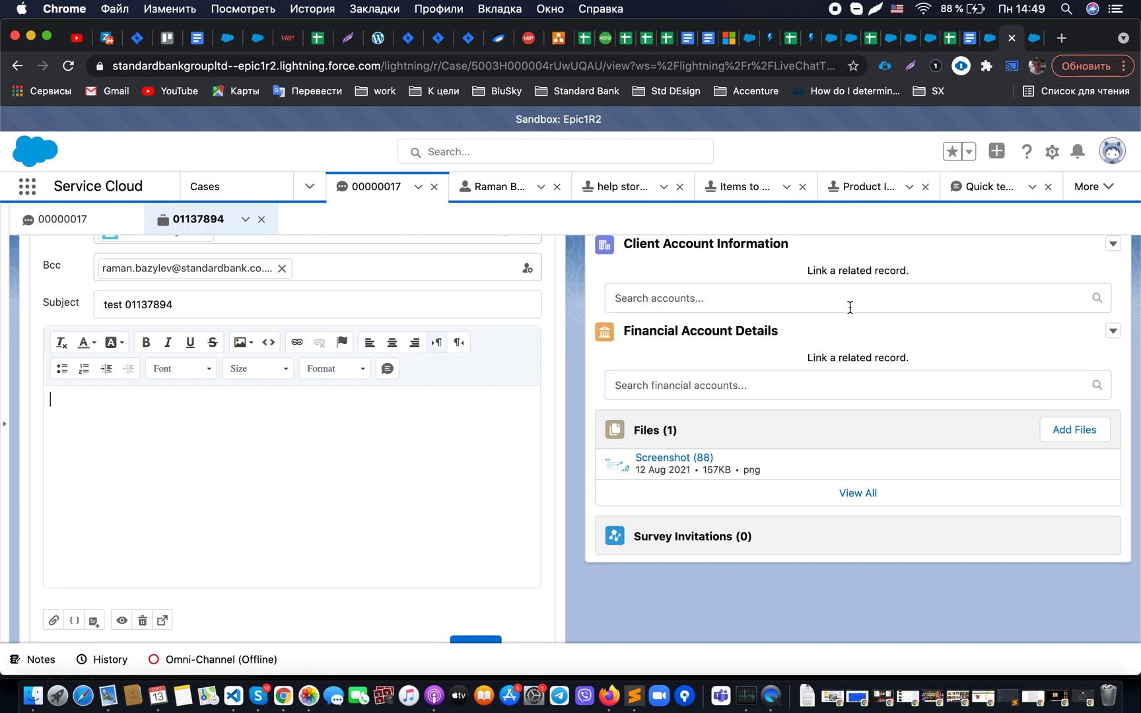
click(1053, 152)
click(984, 259)
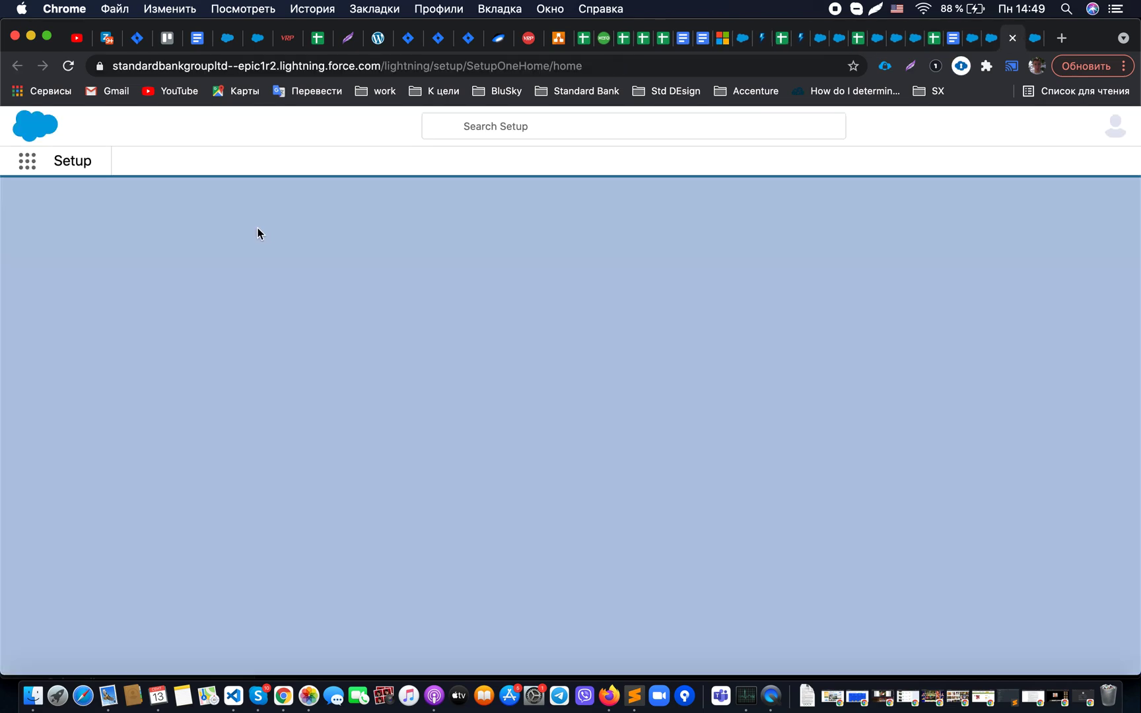
click(64, 231)
text(quick)
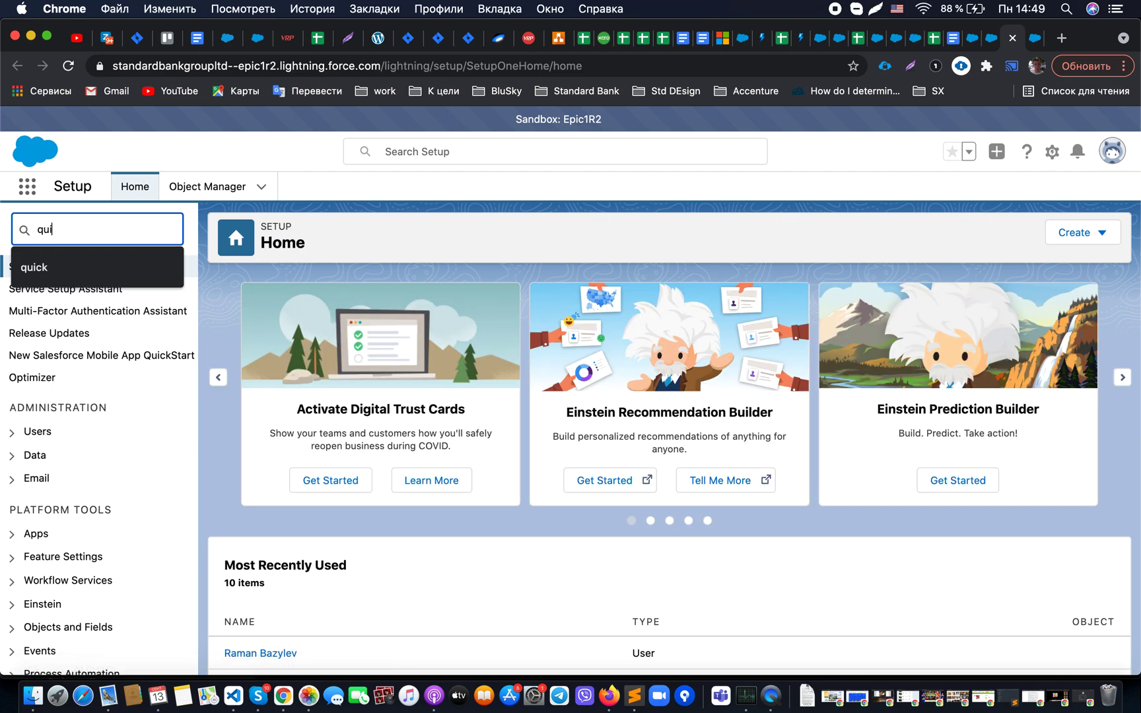
click(94, 314)
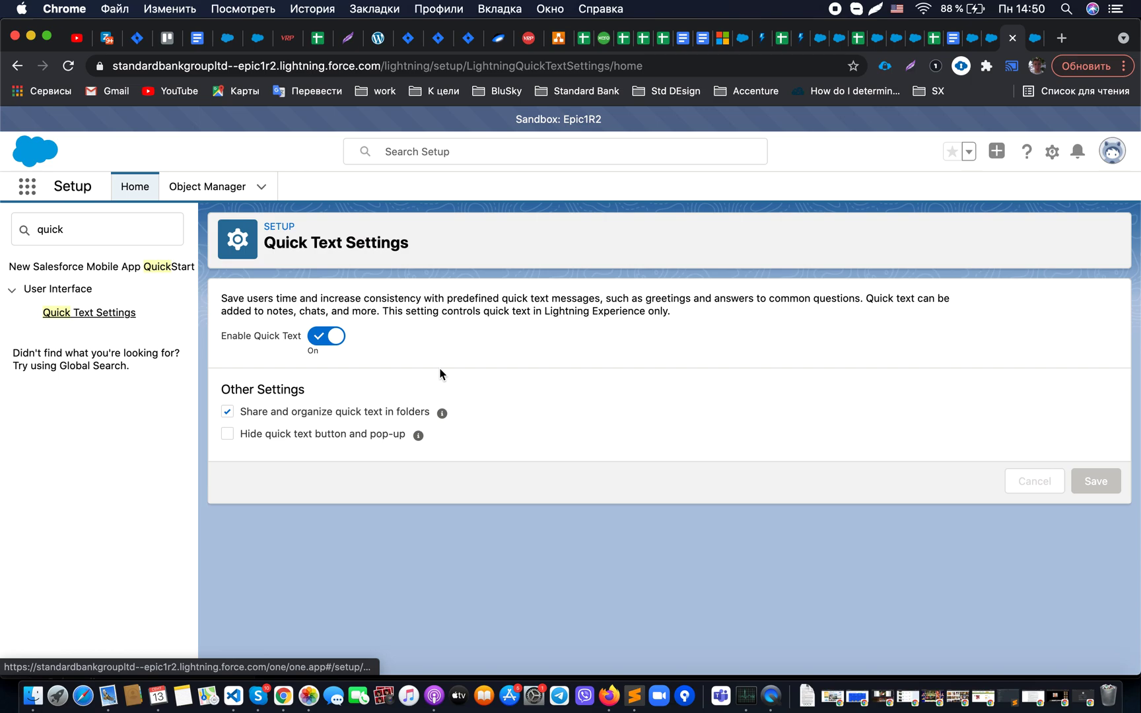
mouse_move(442, 414)
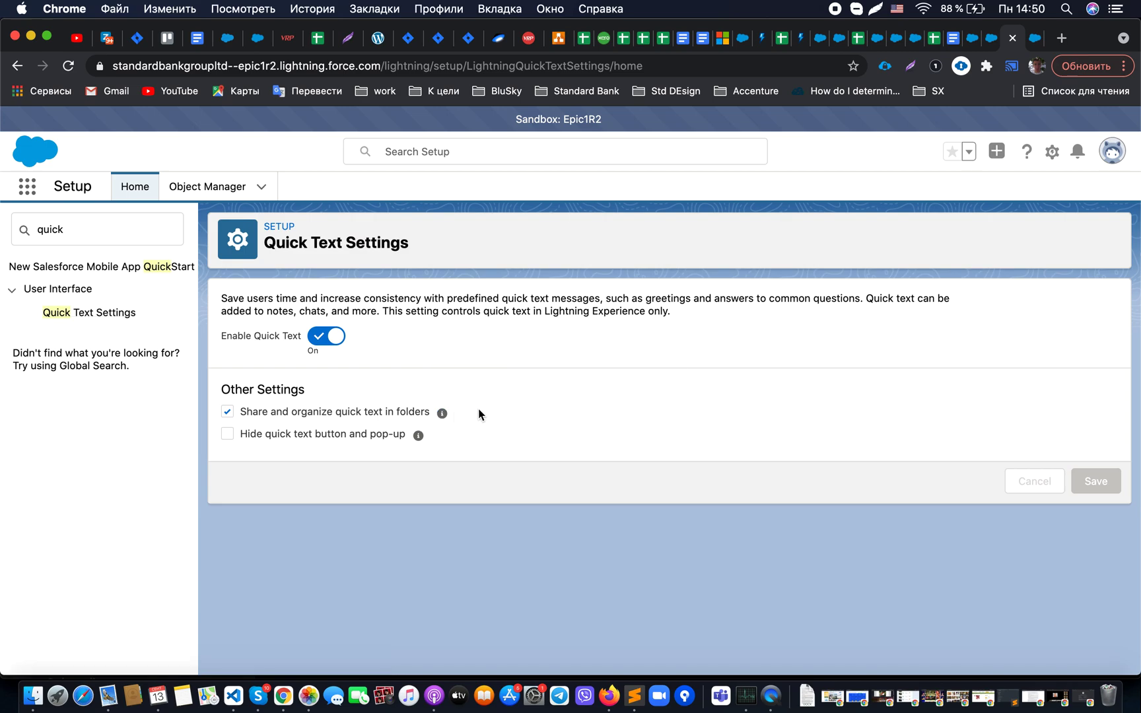
Find the Quick Text object in Object Manager with the search "quick" and examine the fields in its Quick Text Layout
click(220, 192)
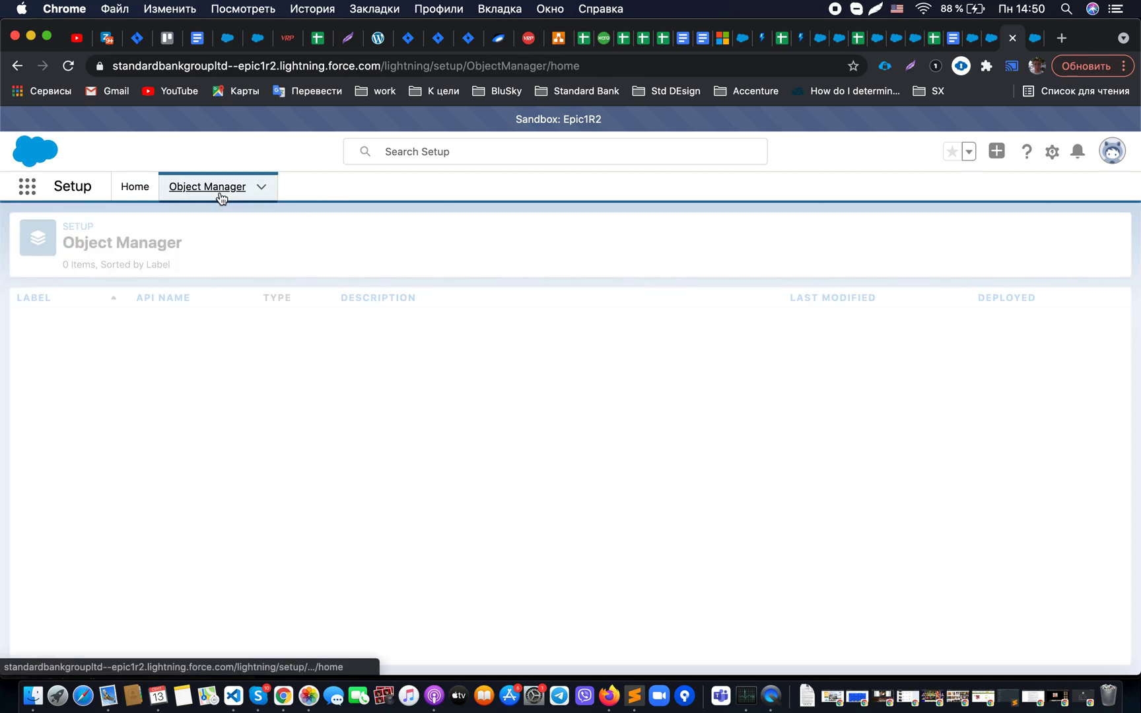
click(854, 230)
text(quick)
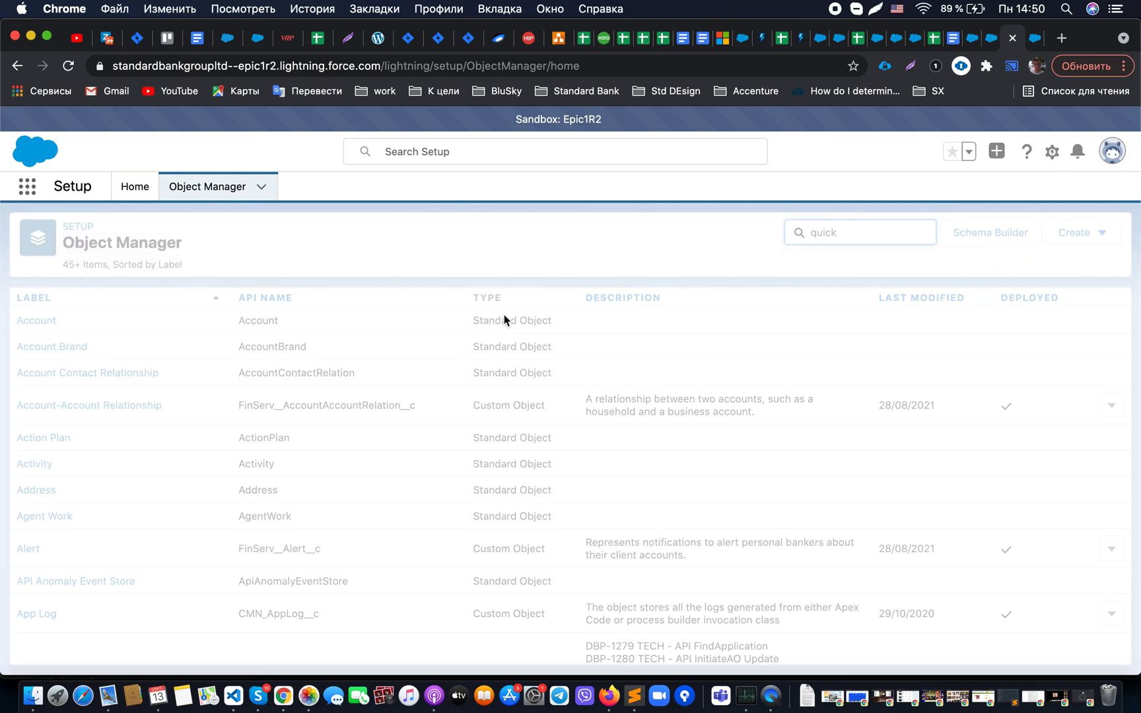
click(57, 321)
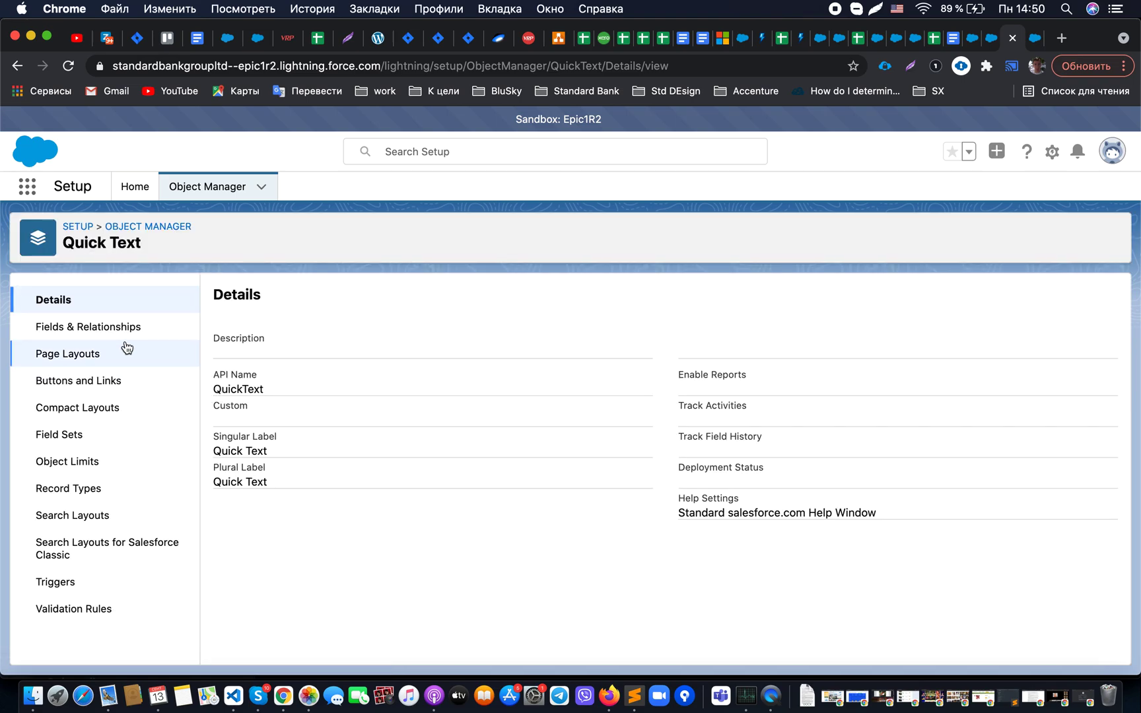
click(104, 352)
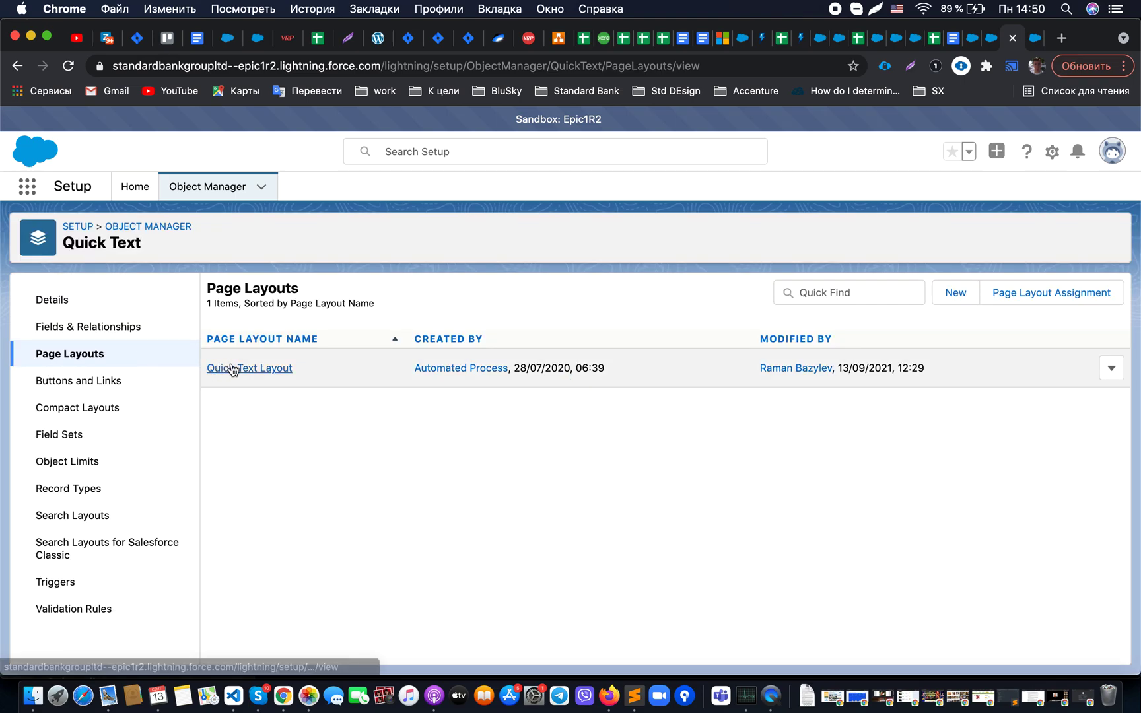
click(232, 369)
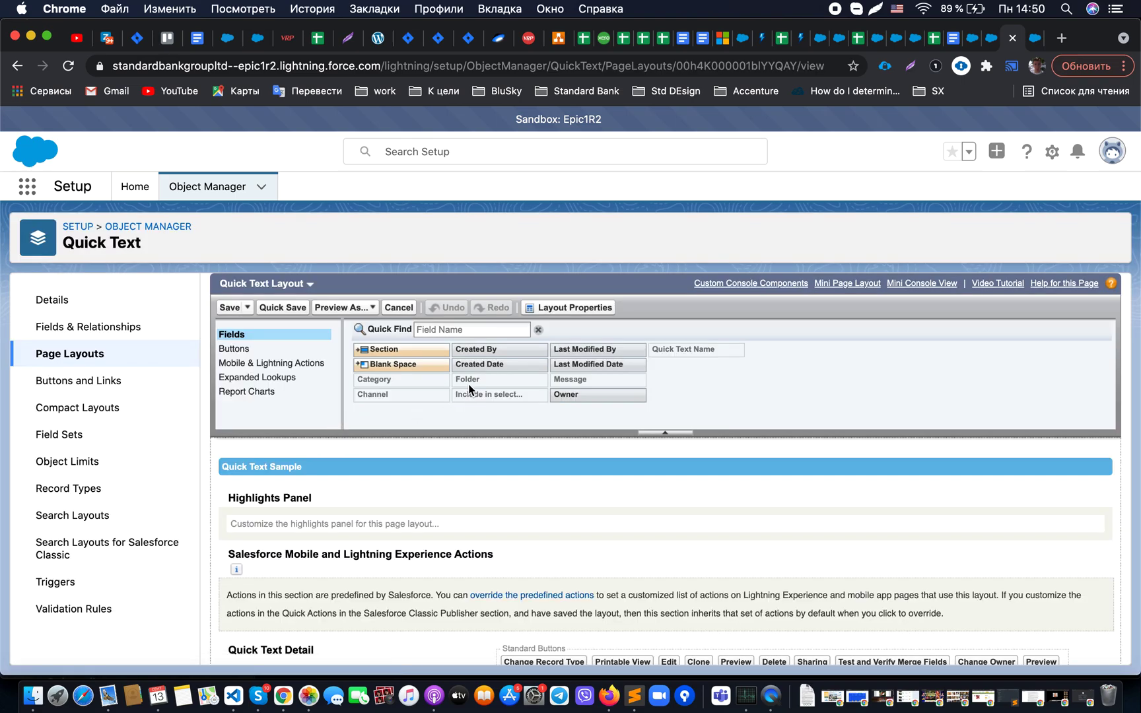
scroll(481, 455, down, 5)
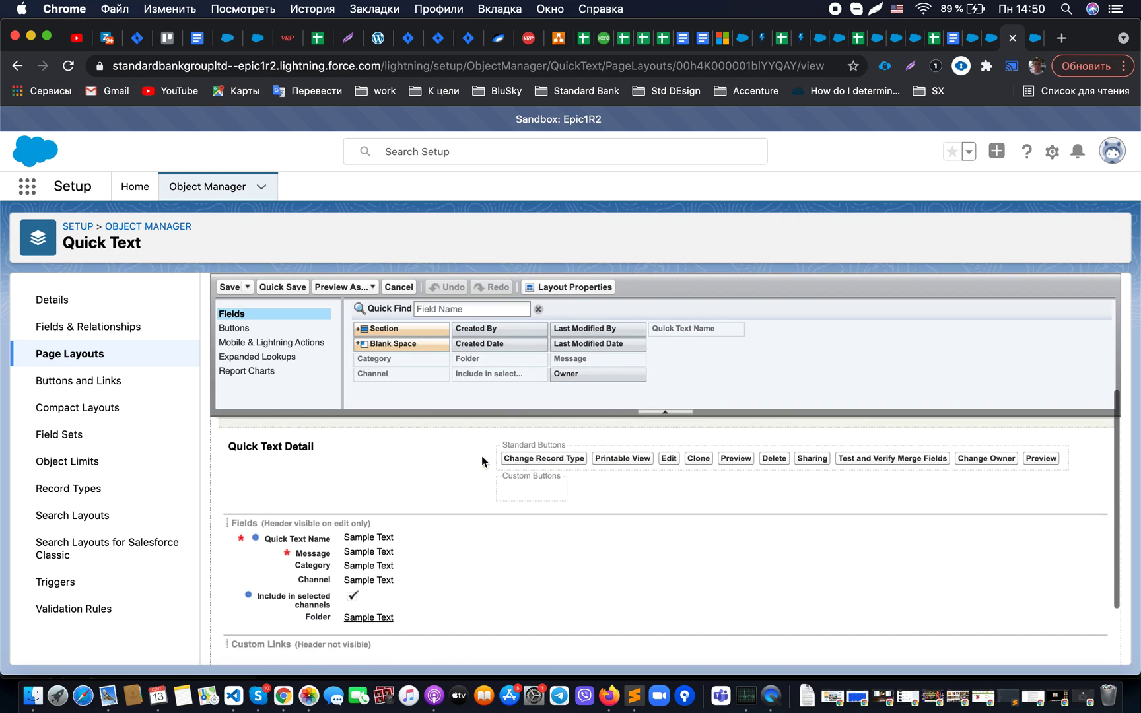
scroll(482, 456, down, 1)
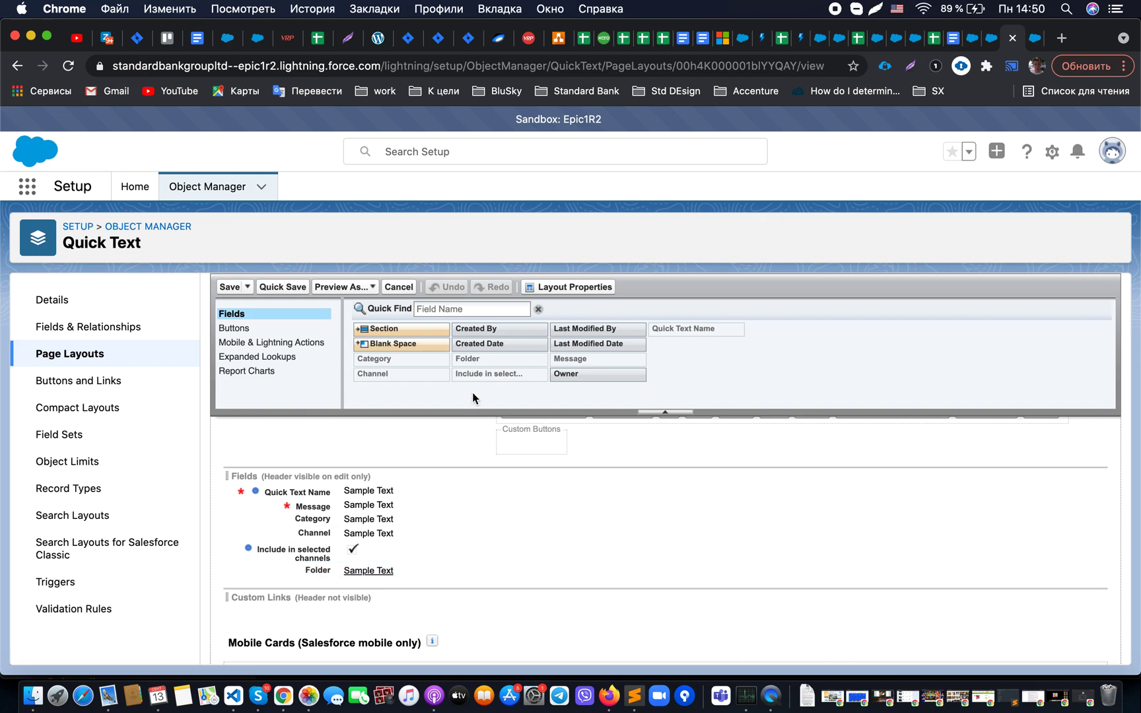
Open the Category field of the Quick Text object and review its picklist values
click(116, 335)
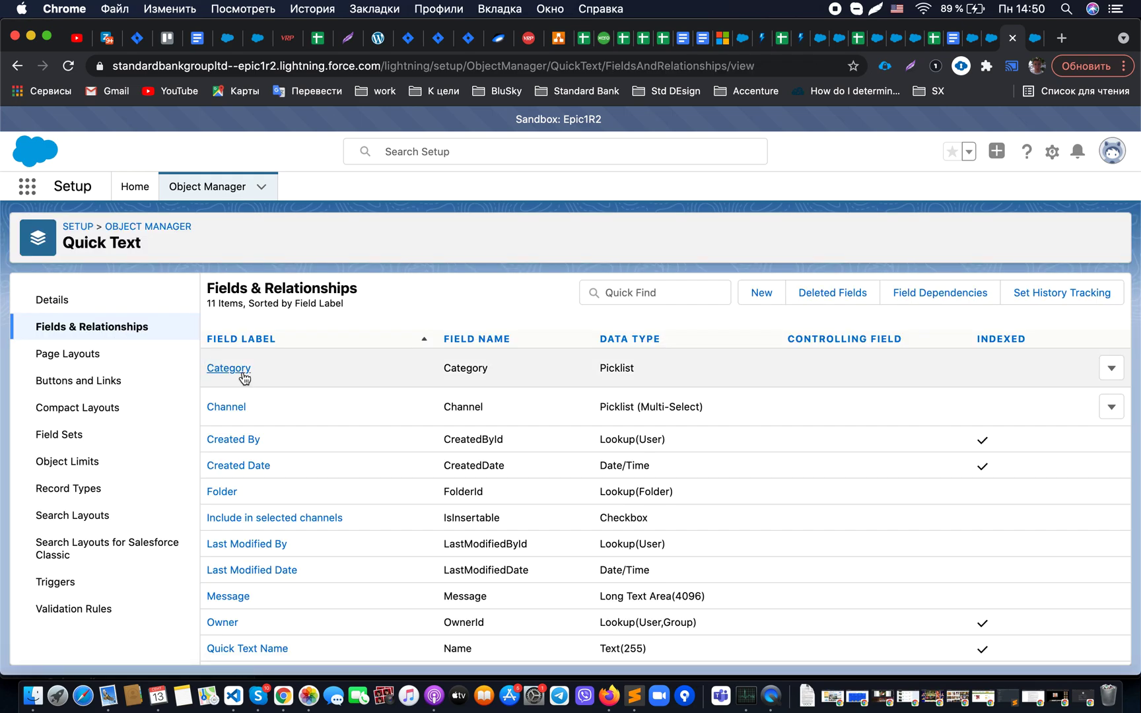
click(243, 374)
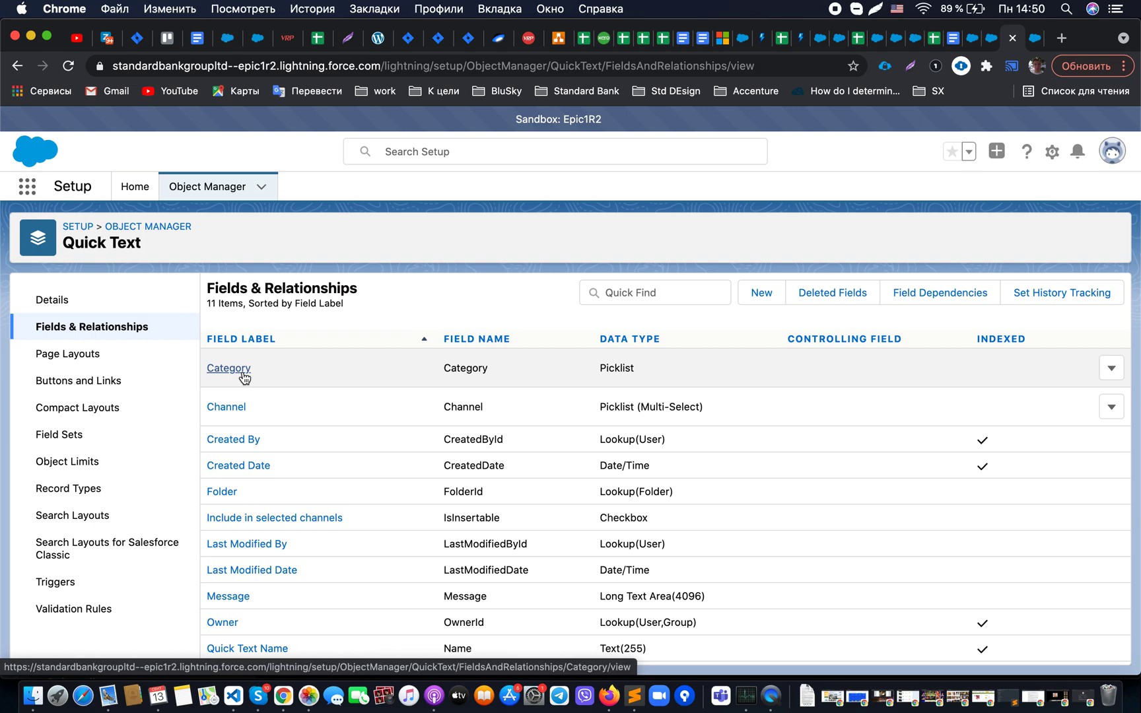
scroll(406, 521, down, 5)
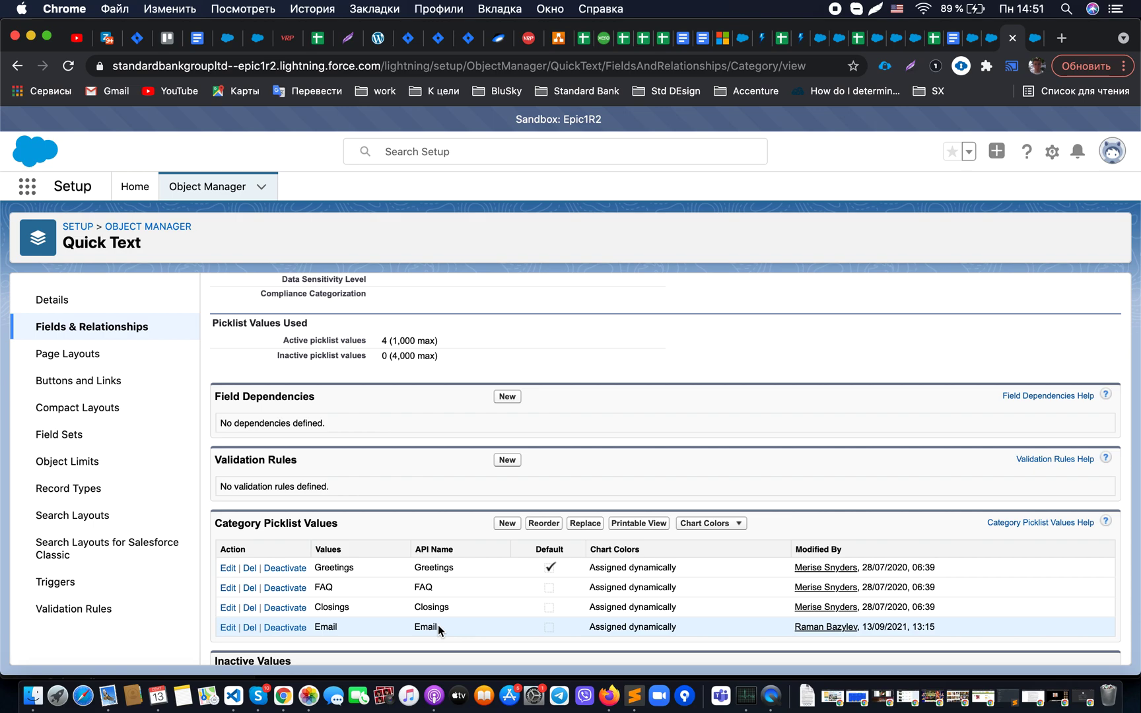
scroll(438, 625, up, 5)
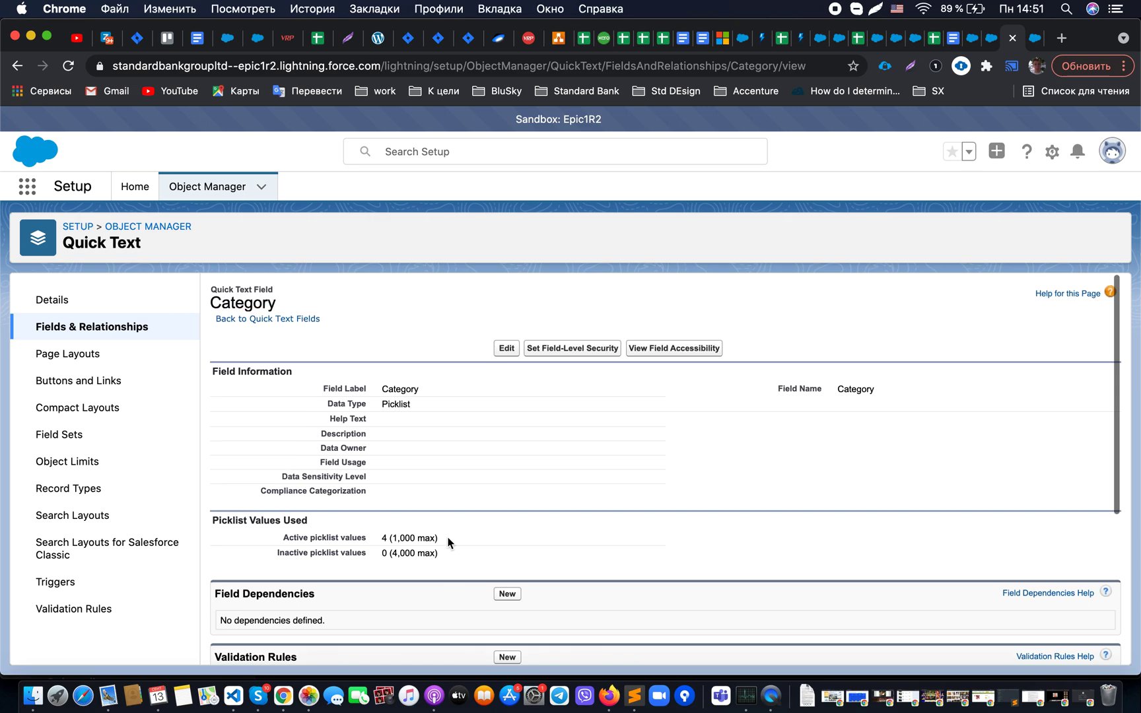
Find the Quick Text item by searching the available apps and items for "quick", and list all quick text folders
click(32, 191)
text(quick)
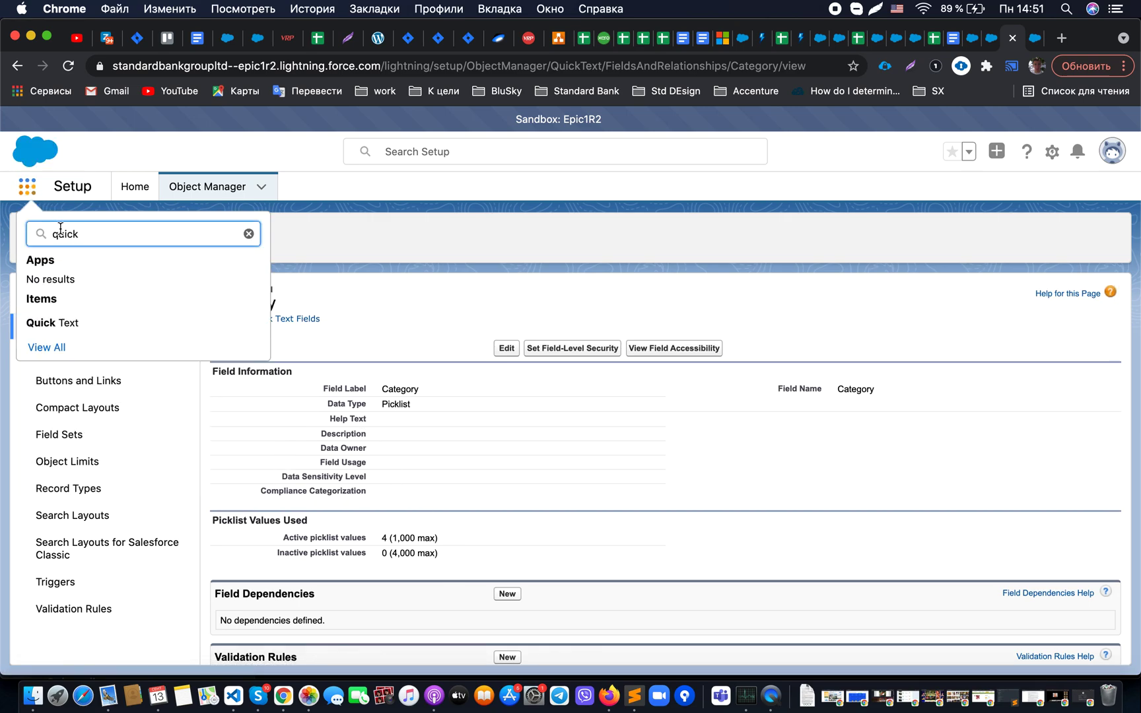
click(66, 323)
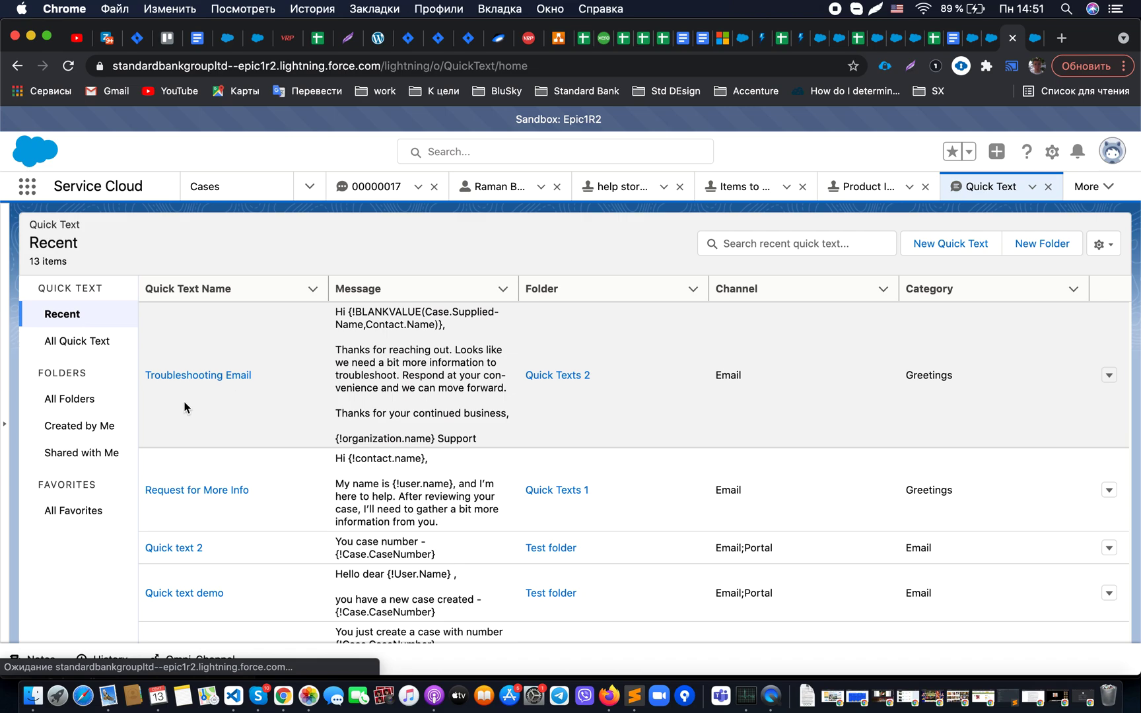
click(84, 404)
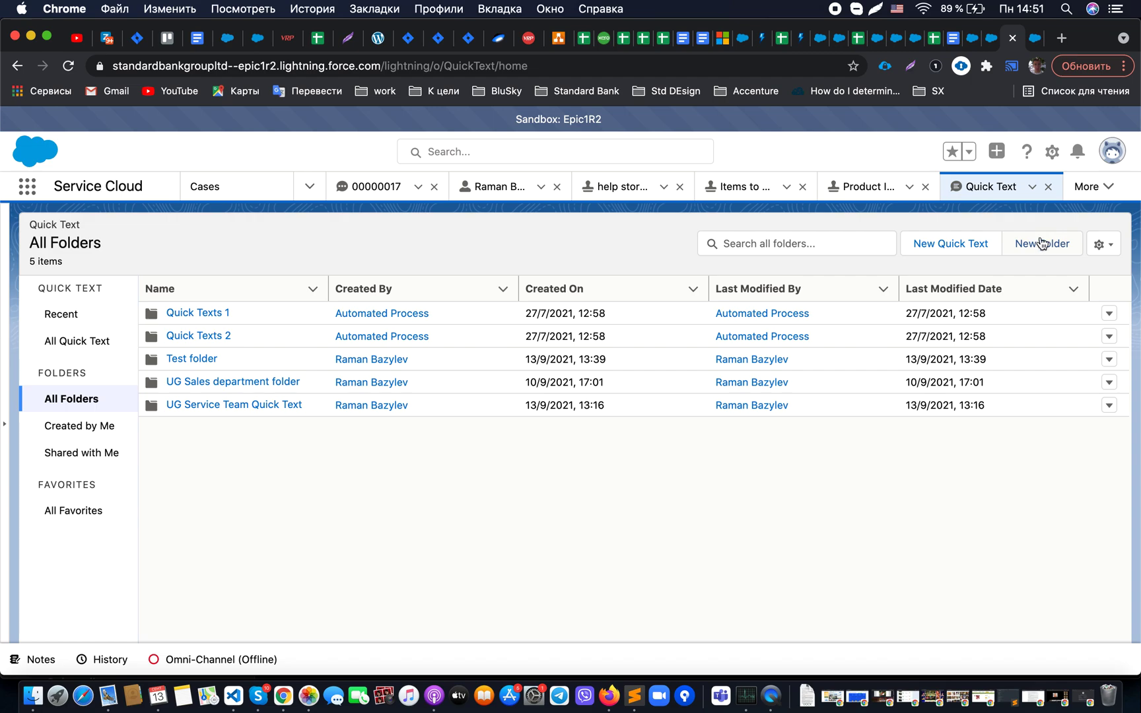
Open the sharing settings of Test folder and review the available share targets and access levels
click(1104, 360)
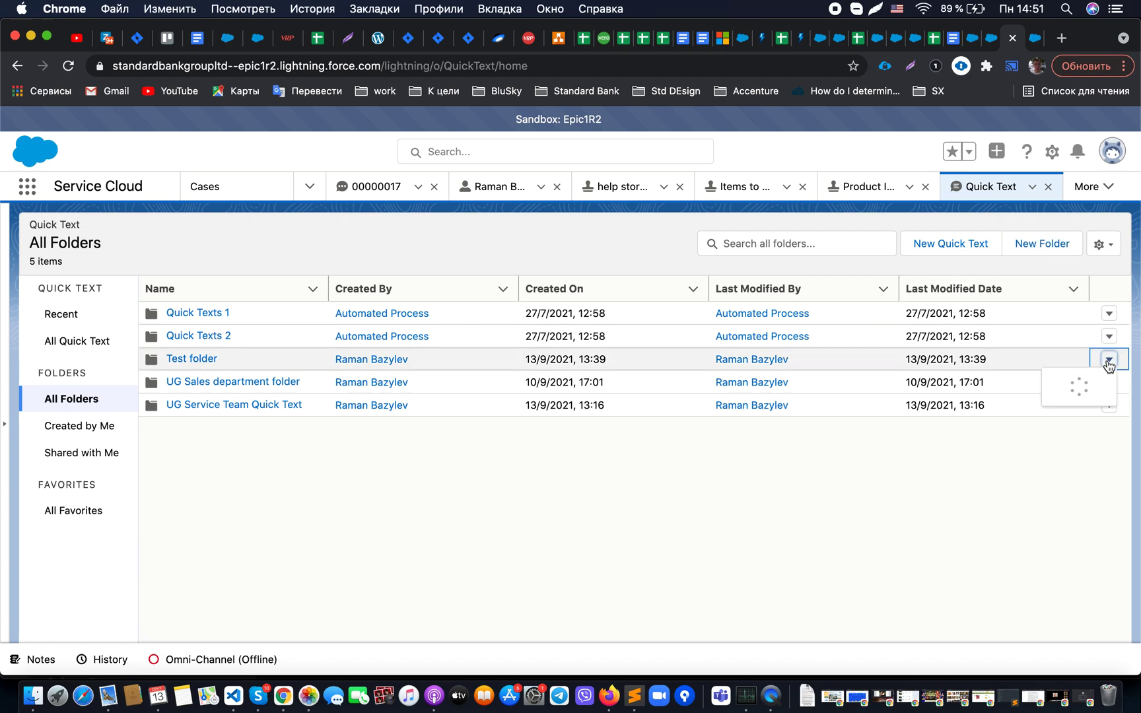
click(1092, 386)
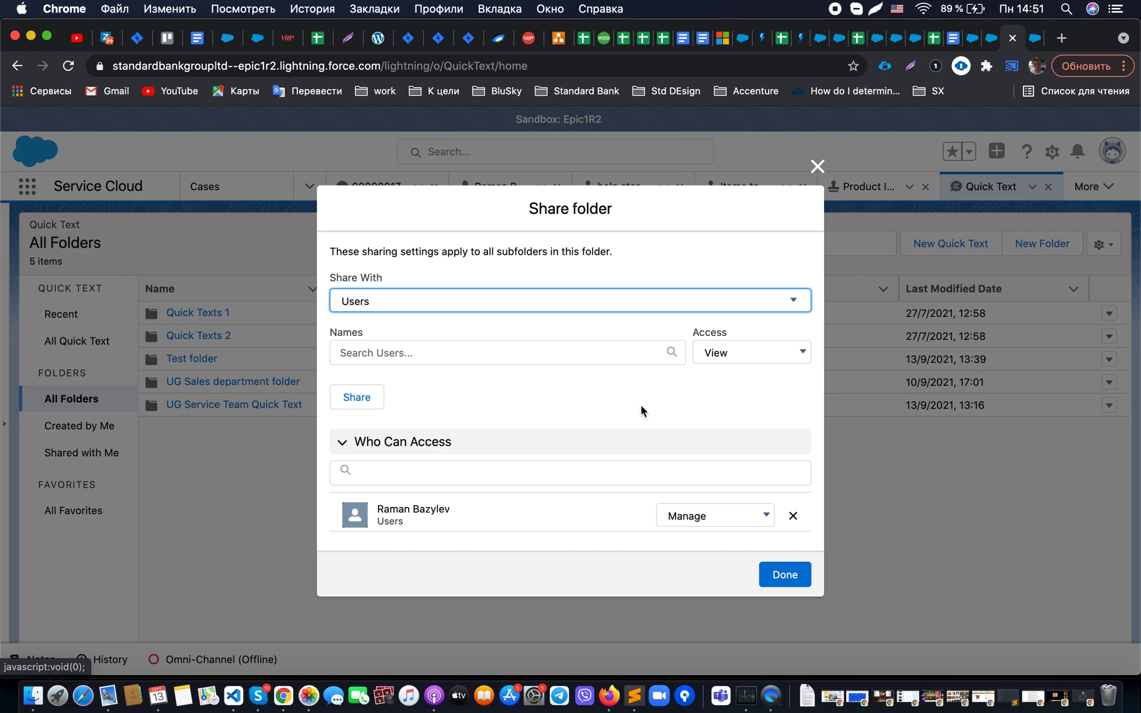
click(671, 310)
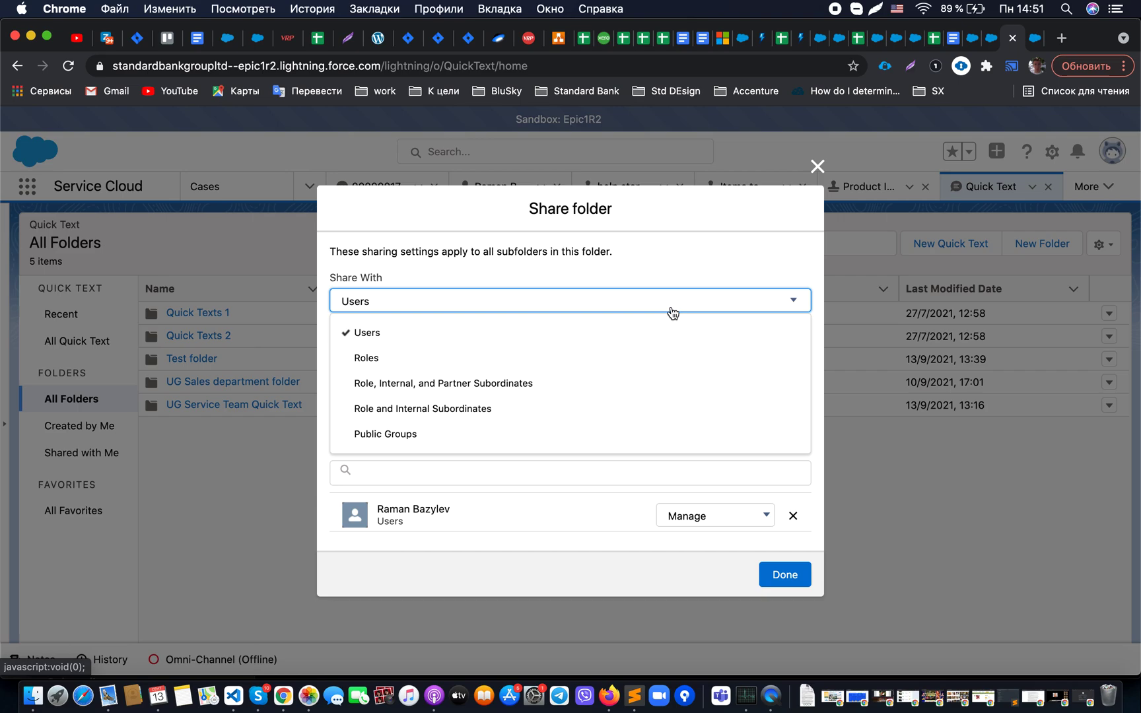
click(614, 475)
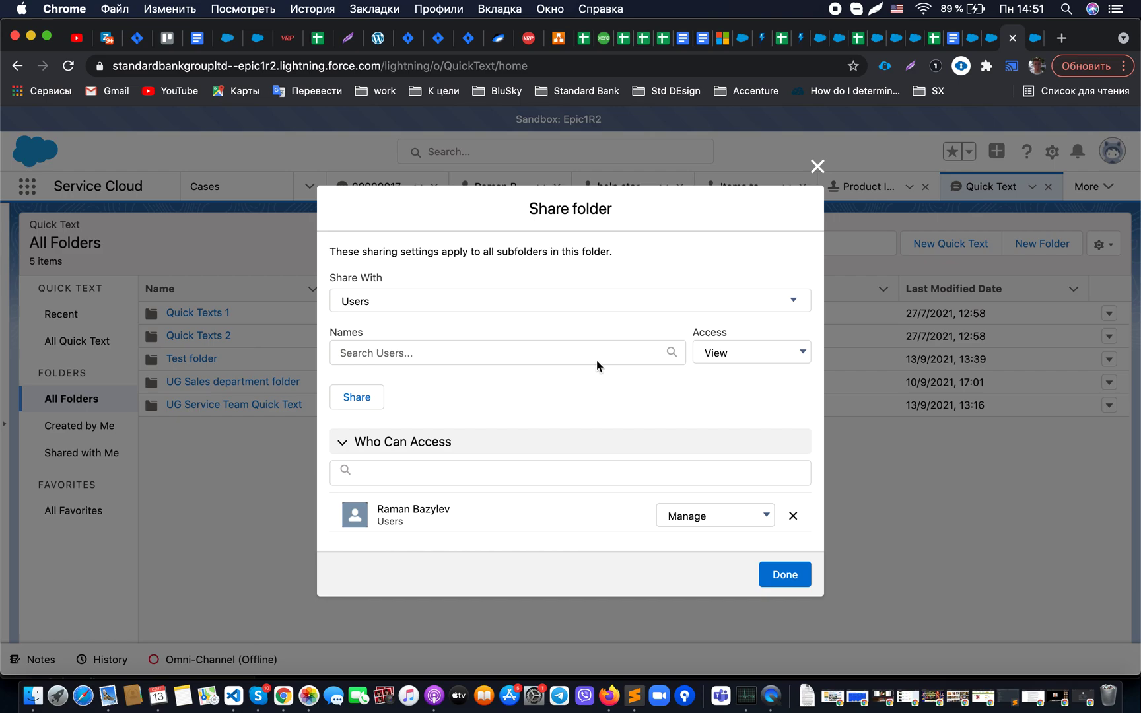
click(744, 359)
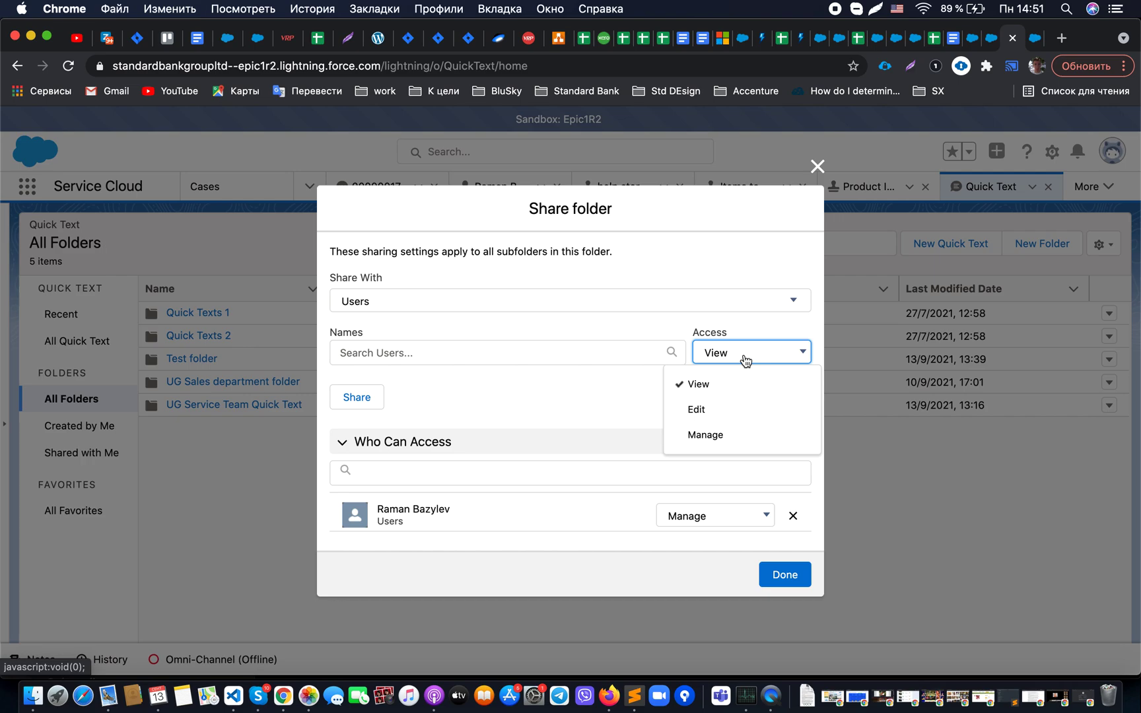
click(588, 401)
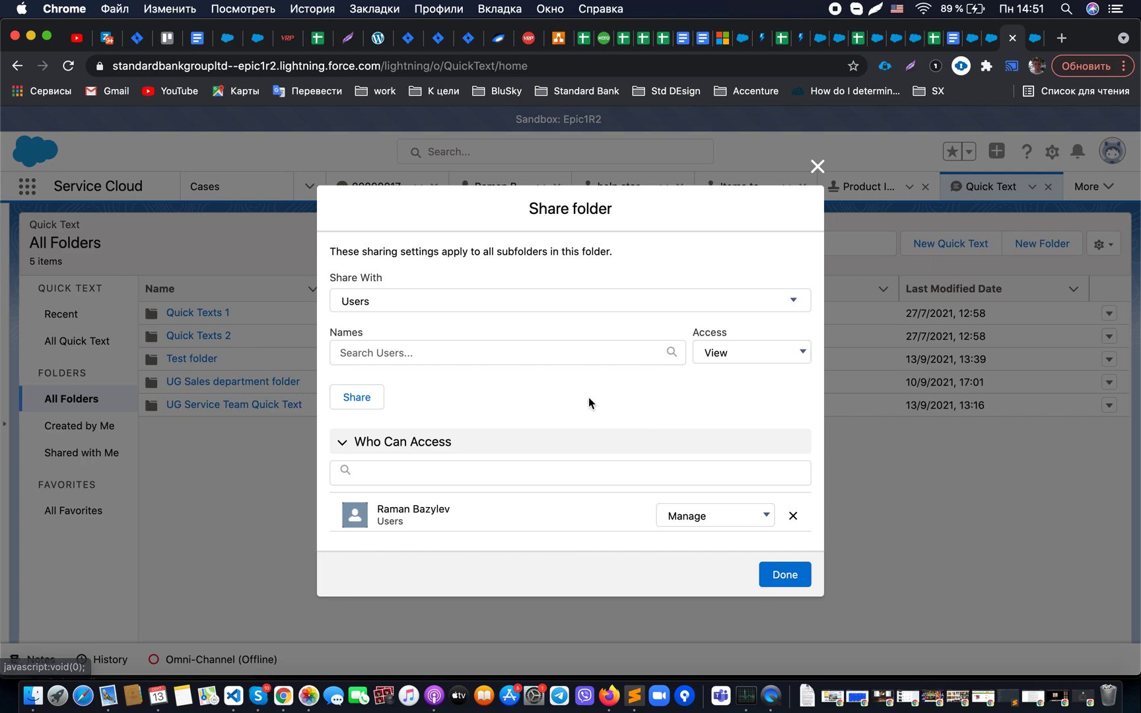
Choose the public group All Internal Users with View access in Test folder's sharing settings, and close them
click(600, 305)
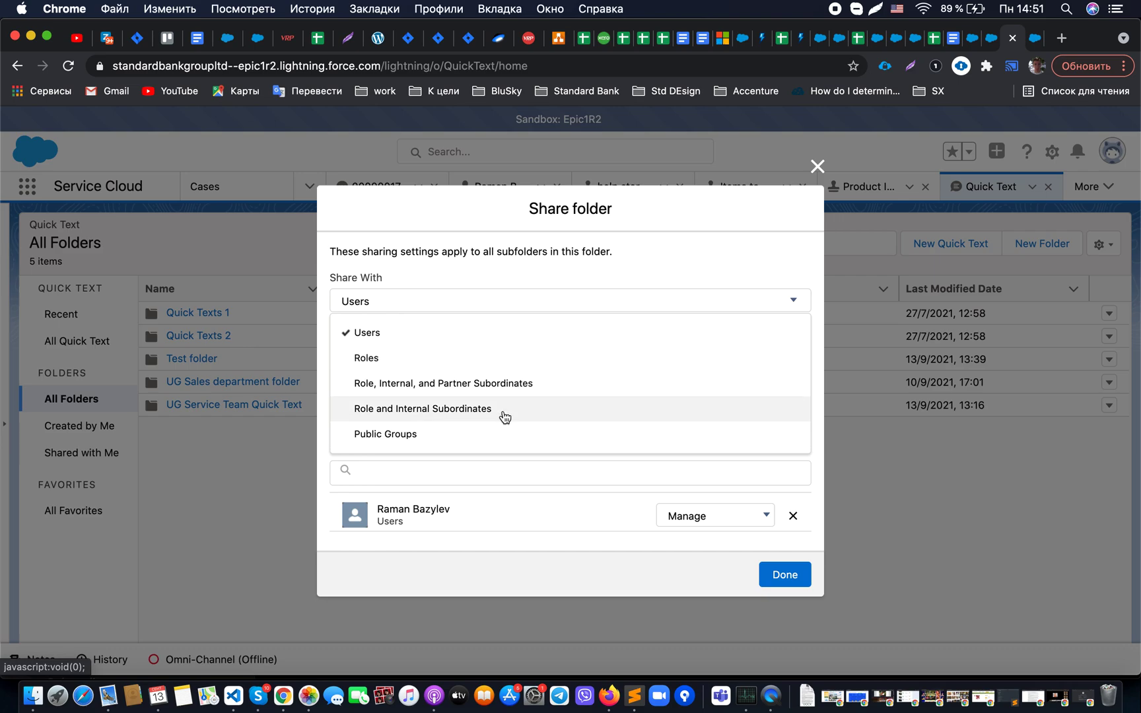
click(495, 433)
click(450, 355)
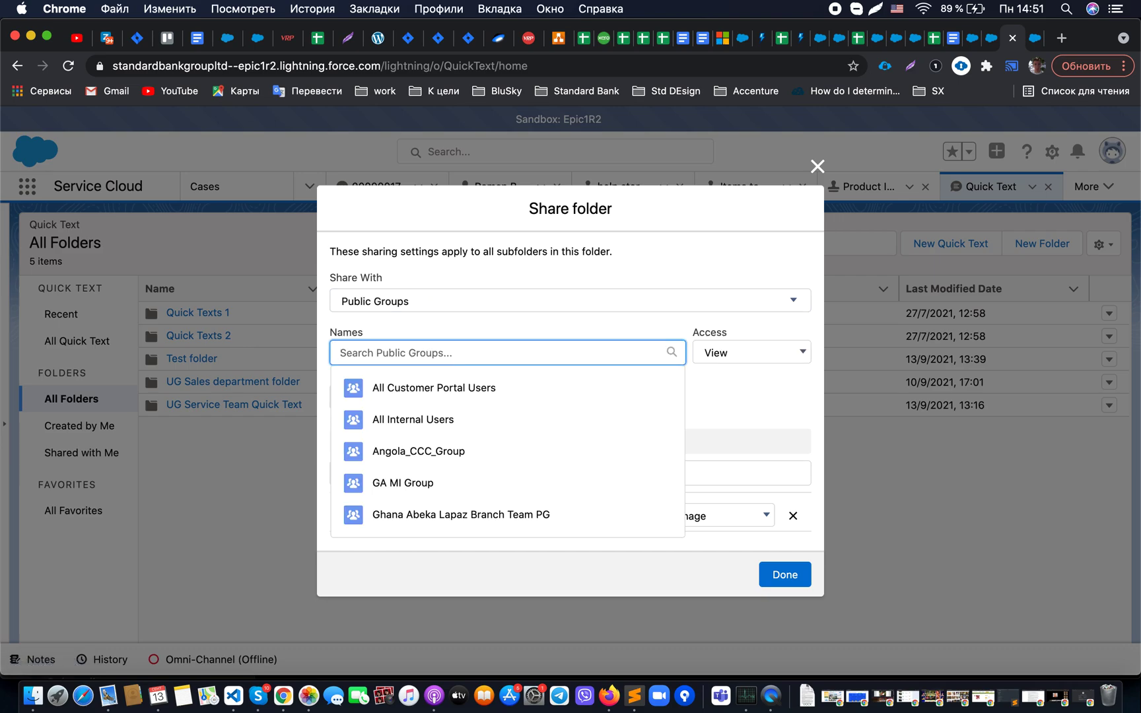
text(l)
click(438, 413)
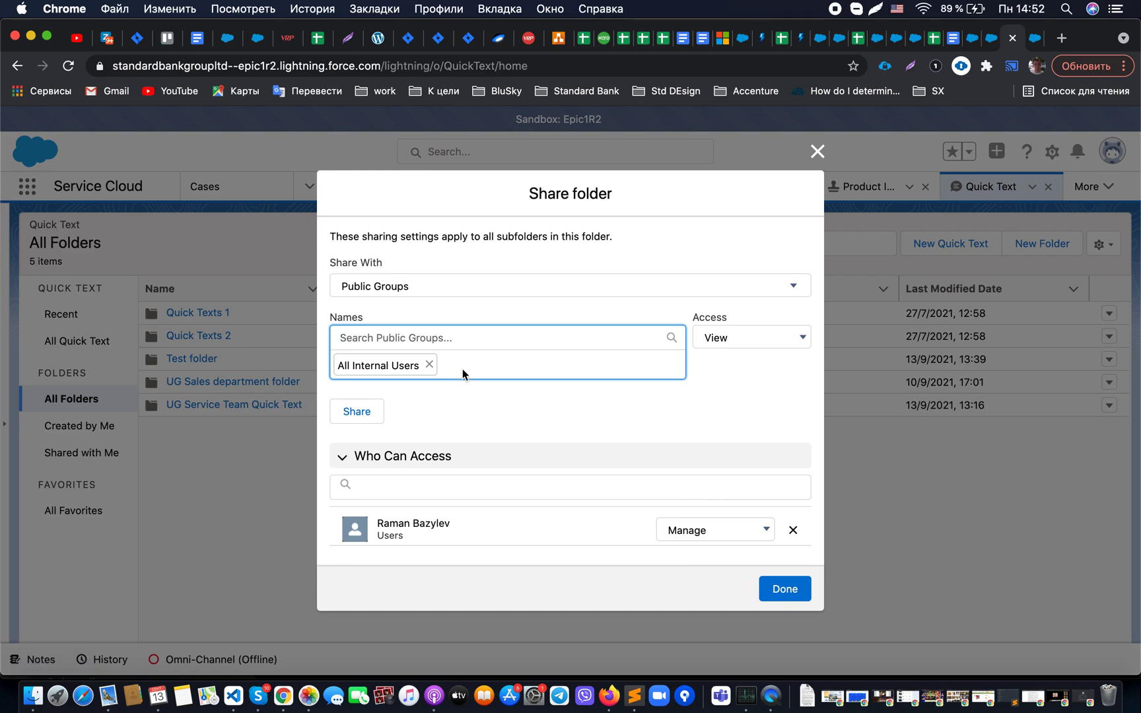
click(738, 337)
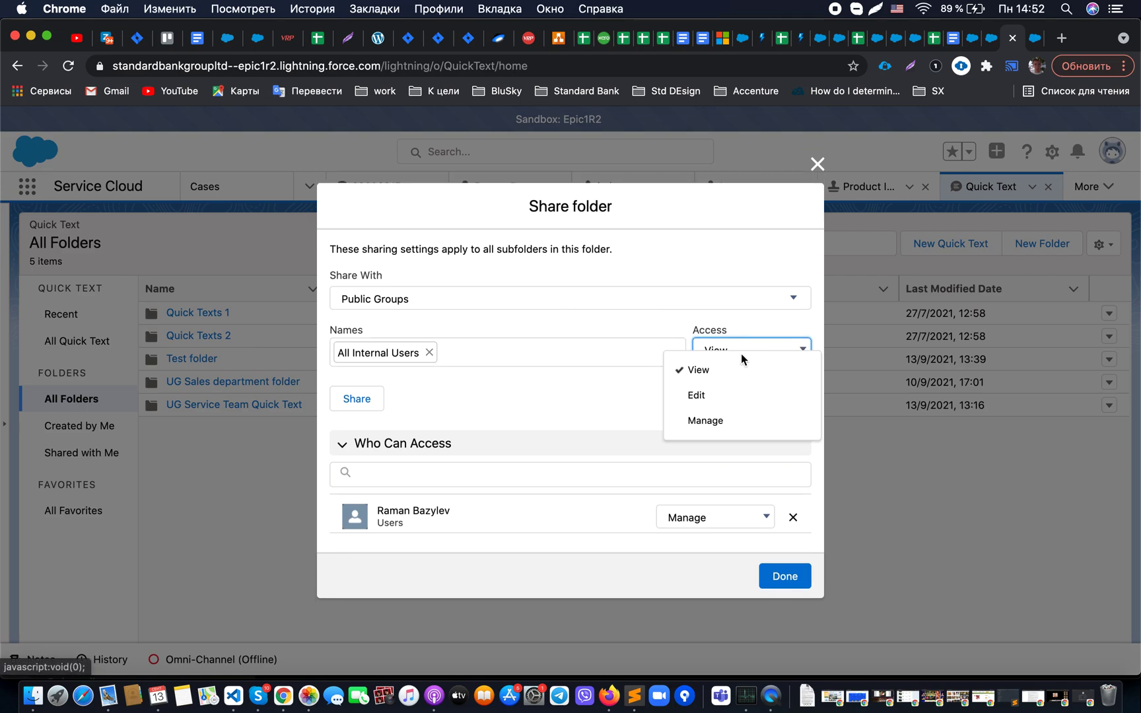
click(731, 370)
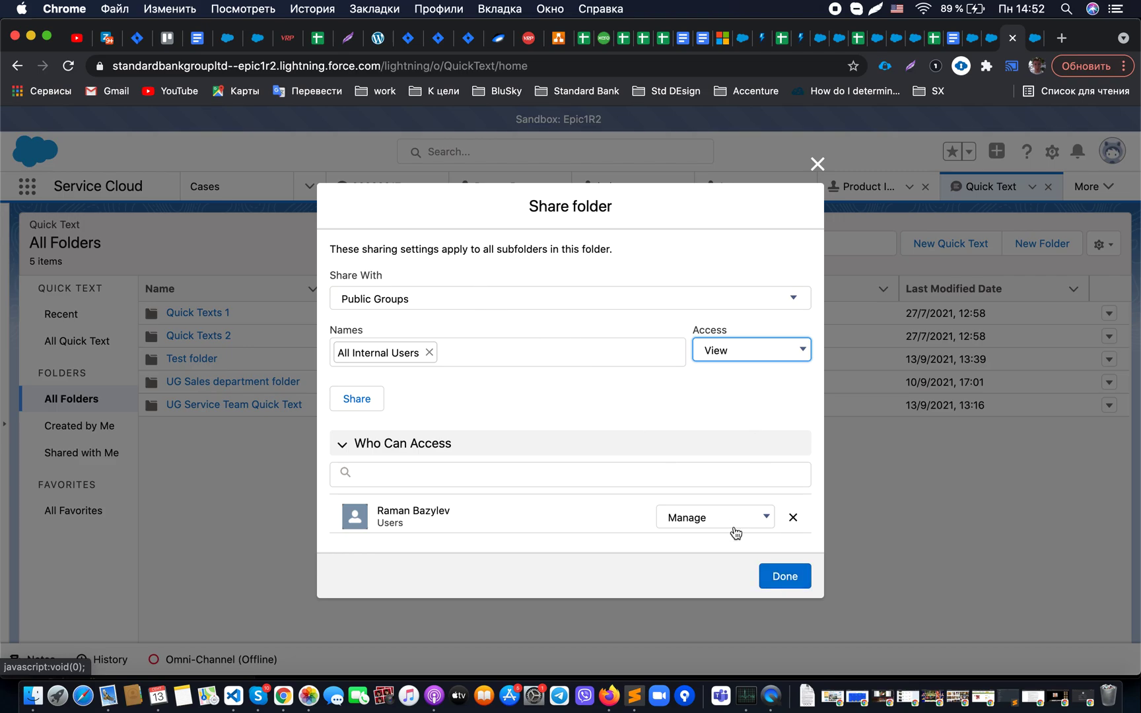
click(786, 576)
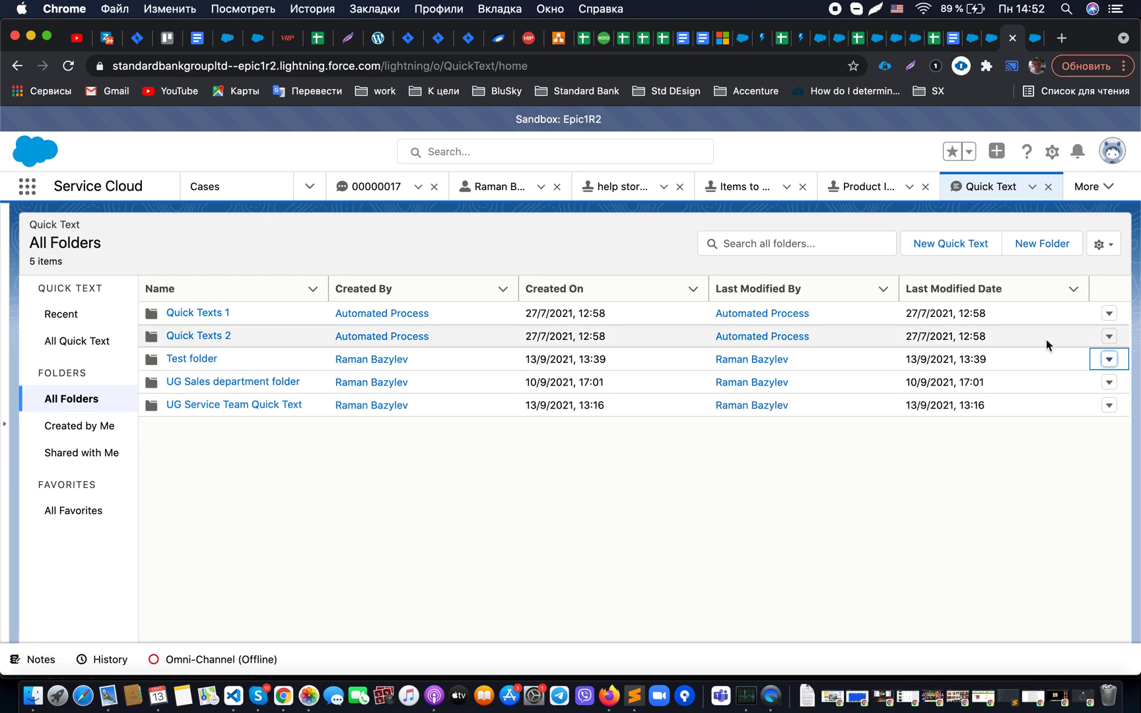
Reopen the sharing settings of Test folder, check who can access it, and close them
click(1110, 361)
click(1071, 413)
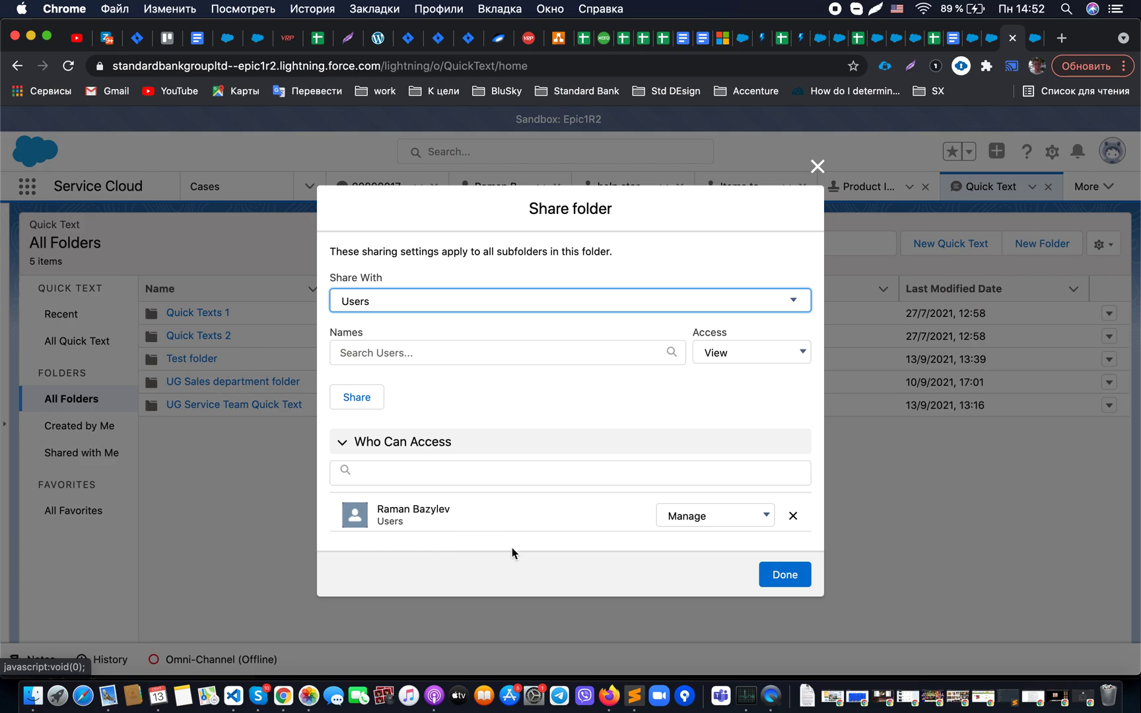
click(819, 168)
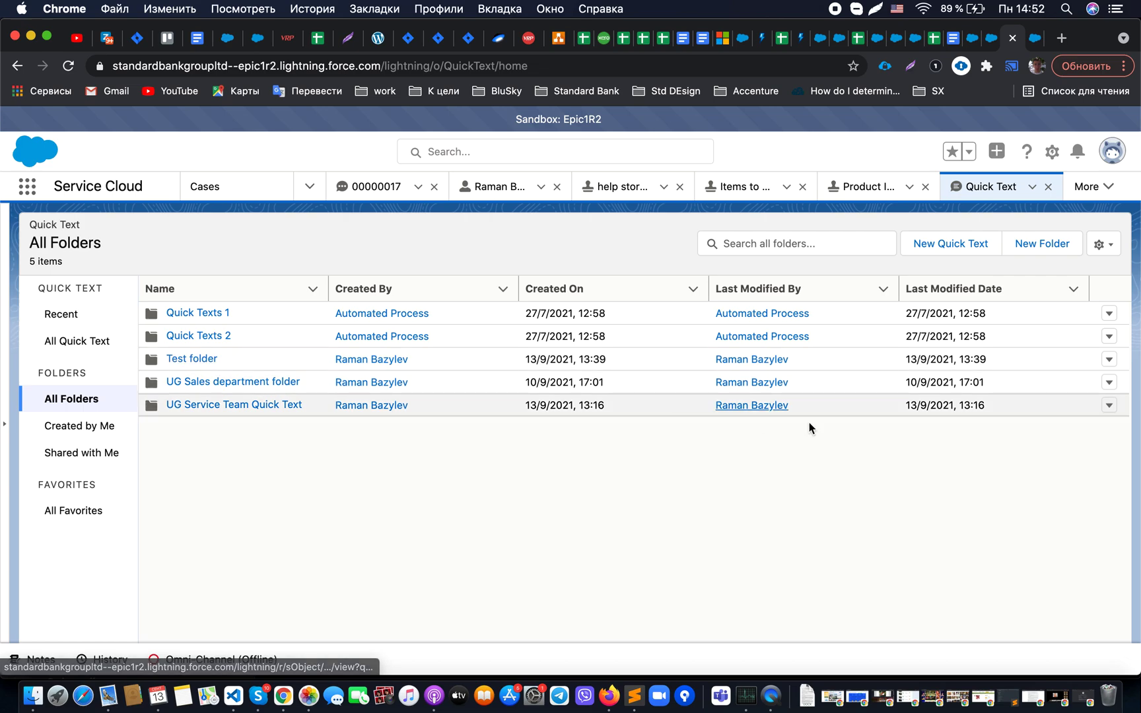
Open Test folder and copy the message text of Quick text demo
click(198, 361)
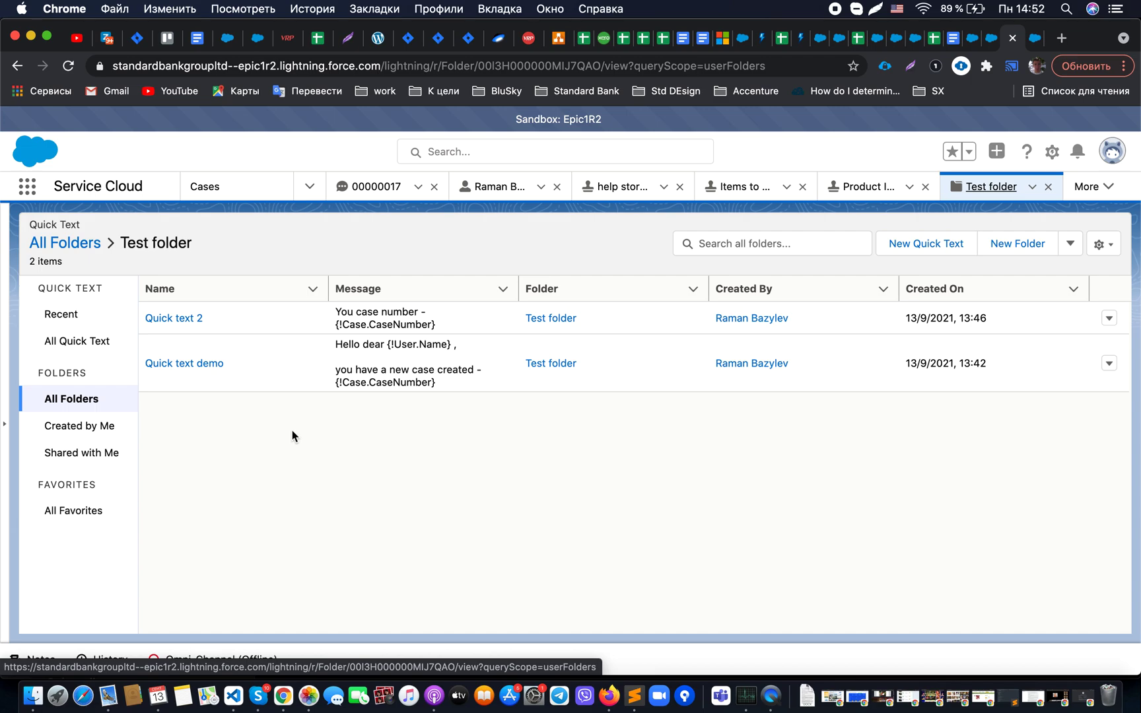
click(430, 382)
drag(430, 381, 333, 344)
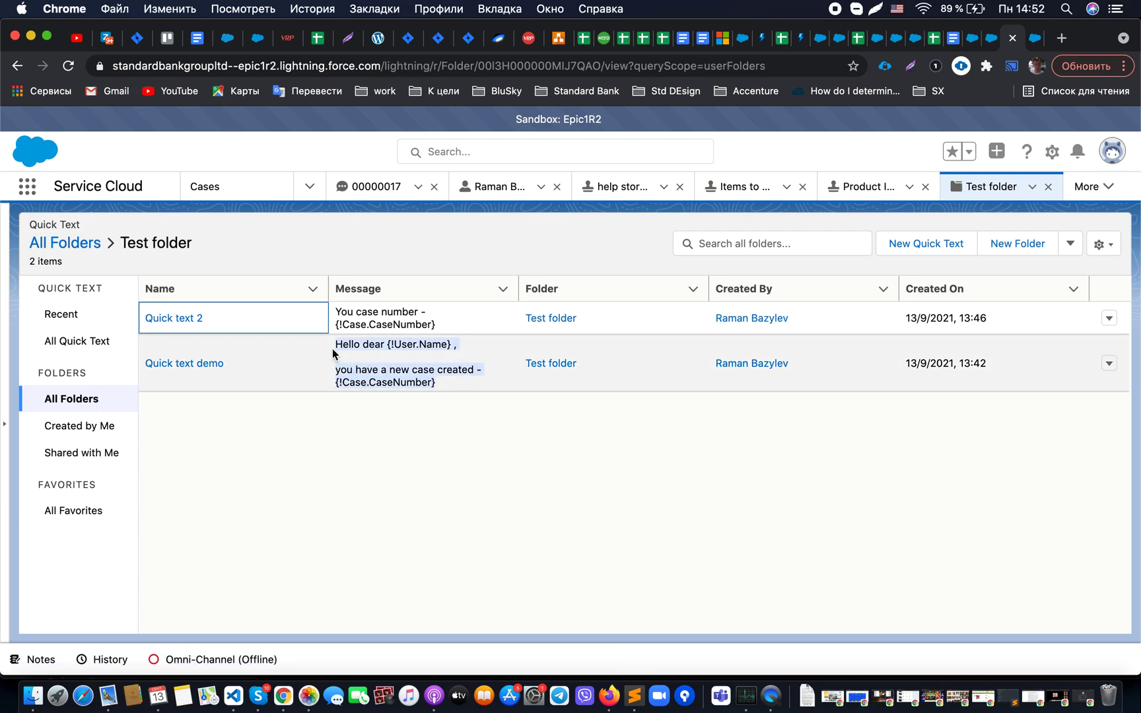
click(570, 481)
Start a new quick text in Test folder and name it Test 3
click(887, 245)
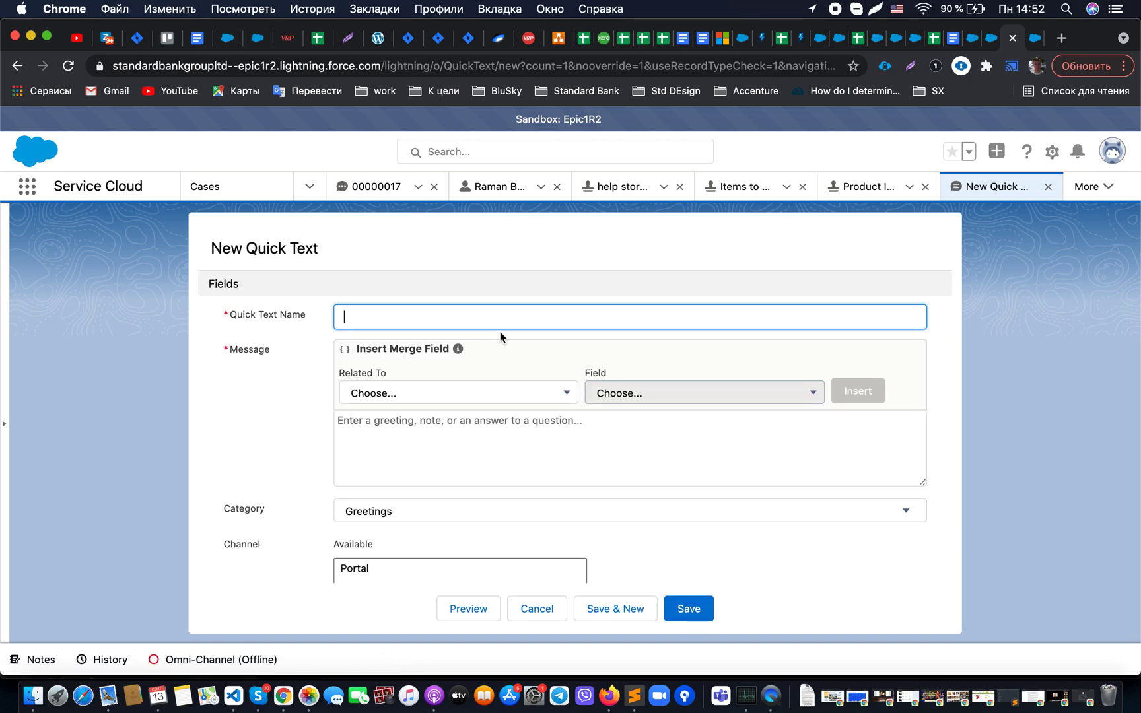
text(Test 3)
Insert the Account Balance merge field from Account and the Alias merge field from User into the message
click(432, 394)
click(422, 425)
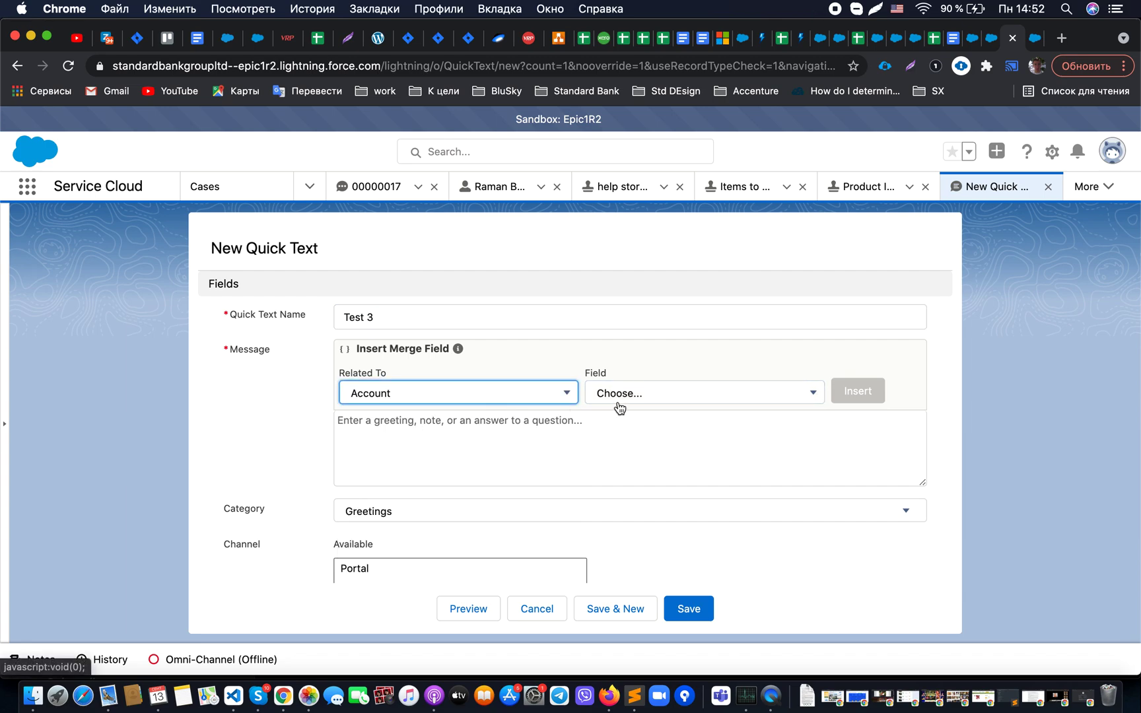
click(618, 397)
click(624, 442)
click(851, 391)
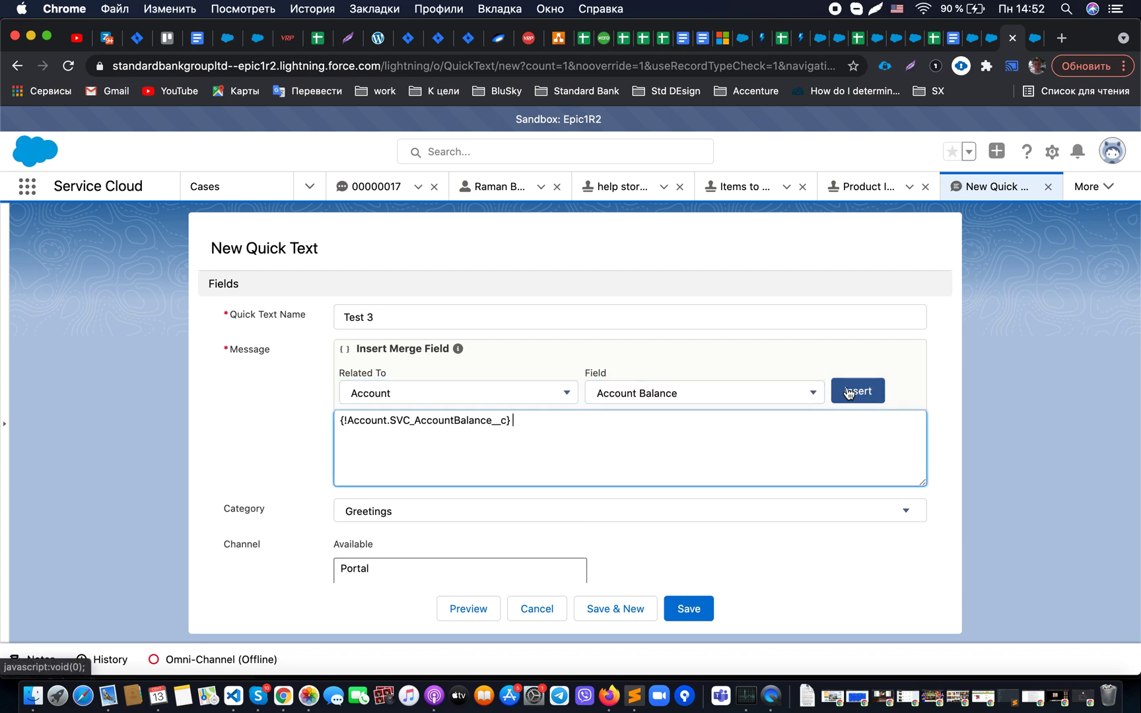
click(517, 395)
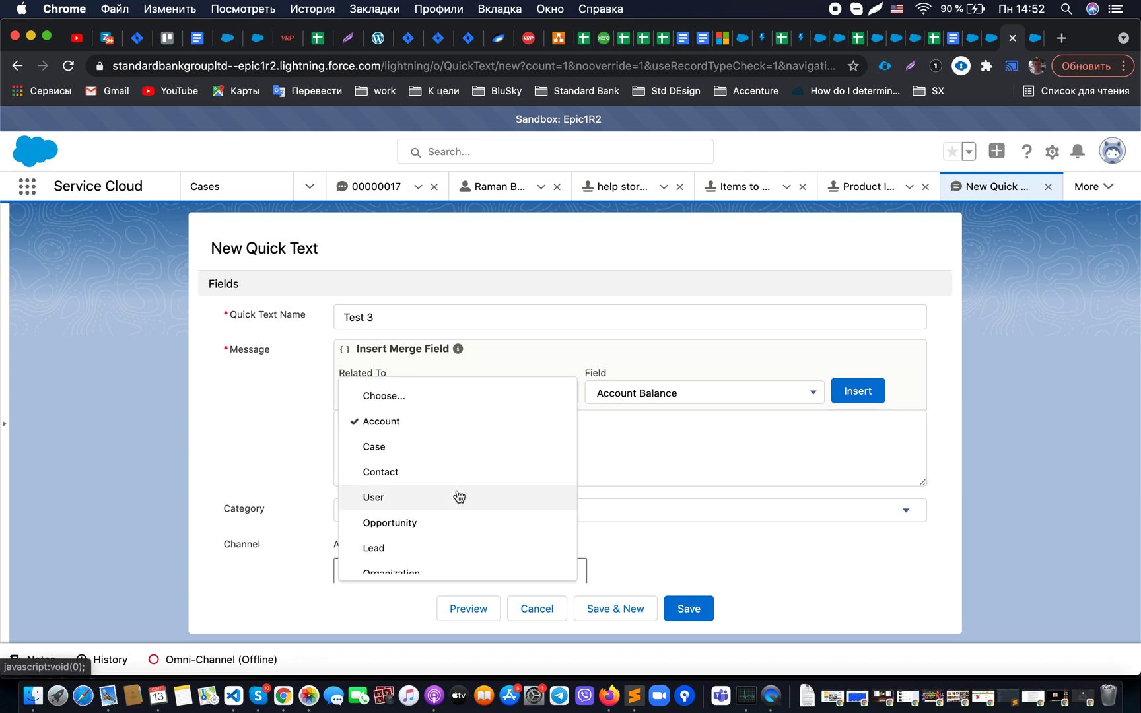
click(458, 496)
click(662, 396)
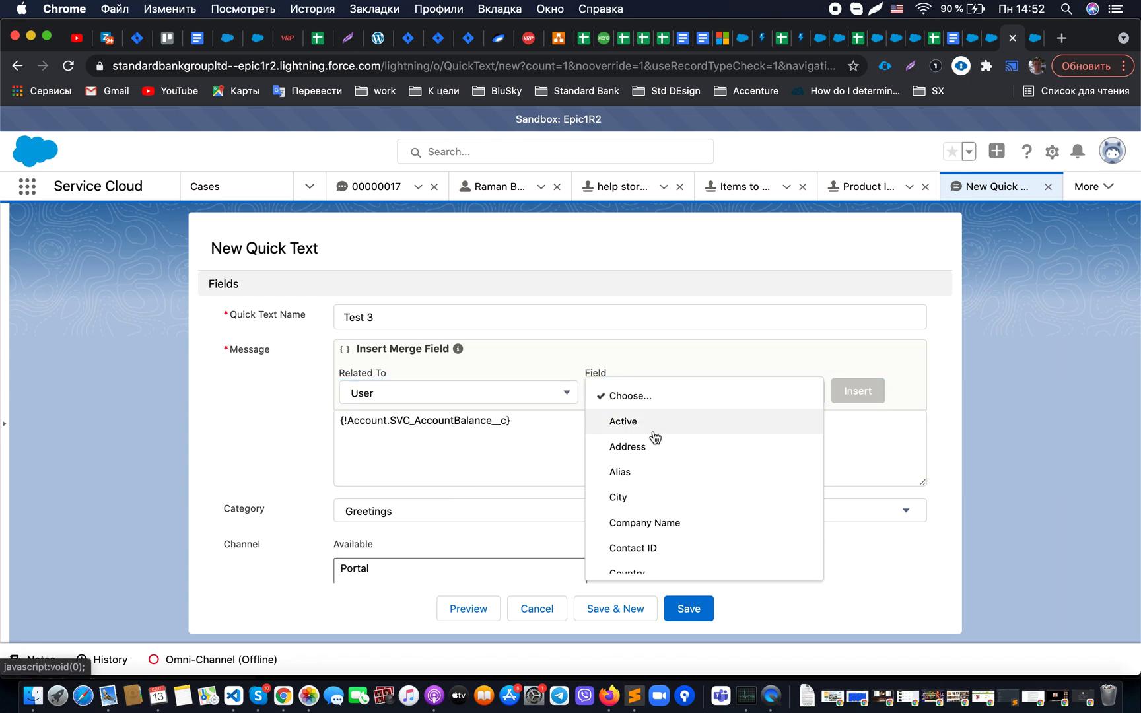
click(652, 470)
click(848, 390)
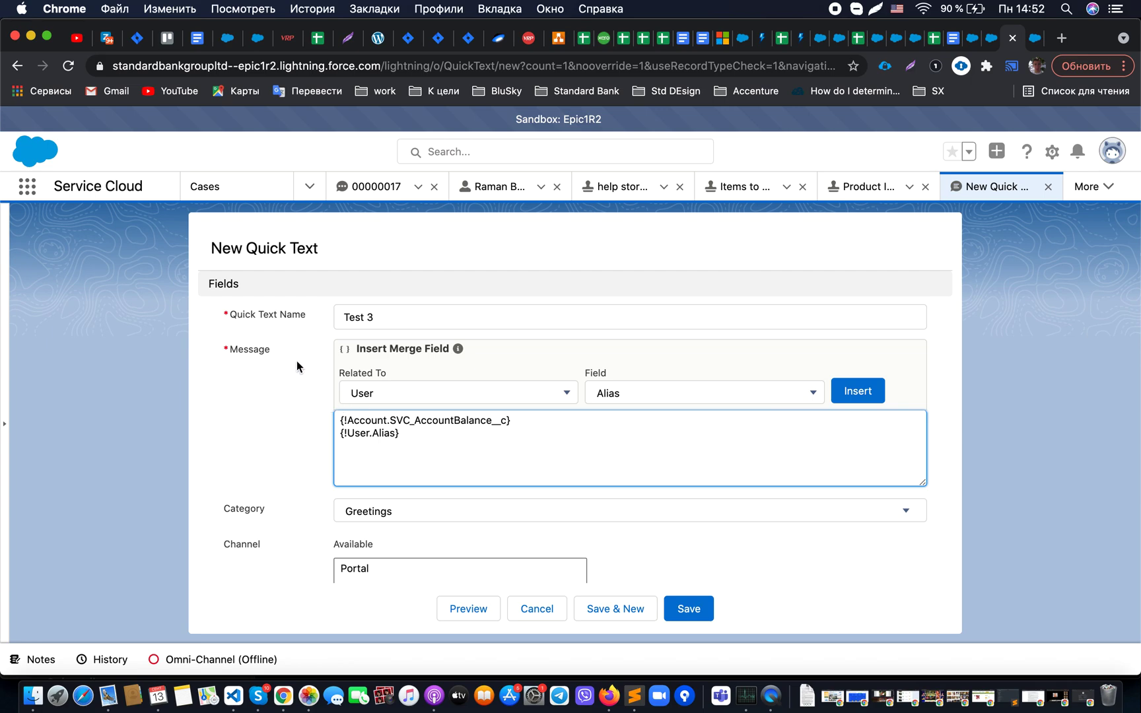
Replace the whole message with "Hello dear {!User.Name} ," and, after a blank line, "you have a new case created - {!Case.CaseNumber}"
mouse_move(454, 354)
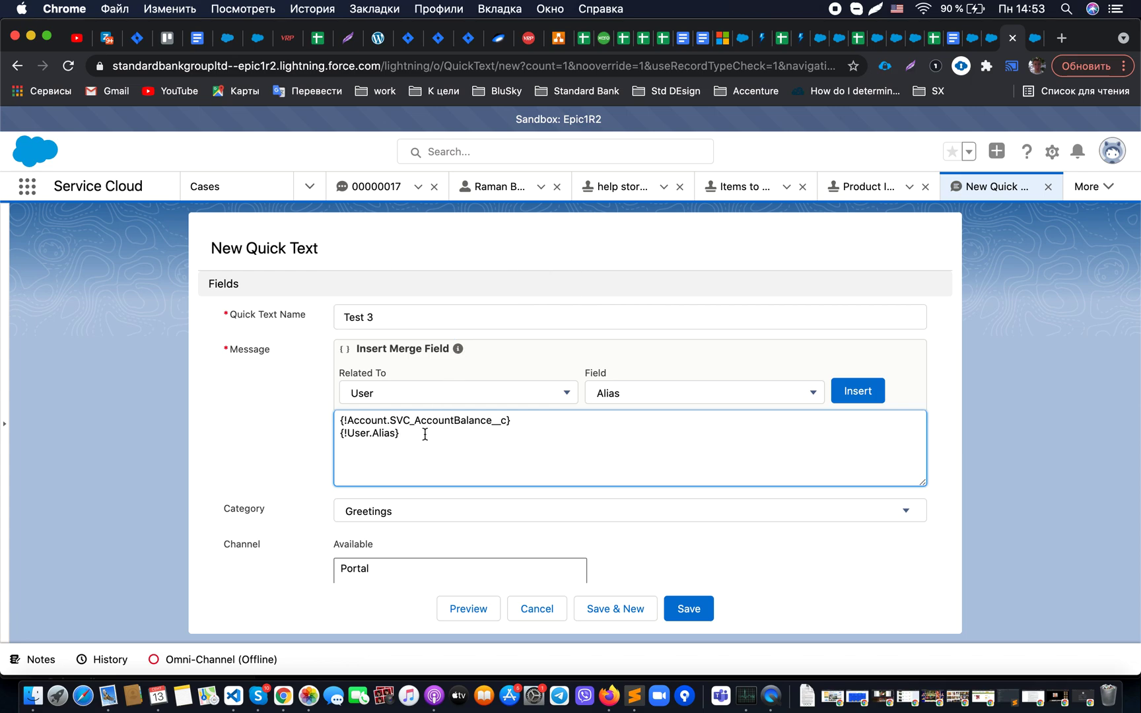
key(super+a)
text(Hello dear {!User.Name} ,  you have a new case created - {!Case.CaseNumber})
click(263, 457)
Set the new quick text's category to Email
scroll(465, 456, down, 1)
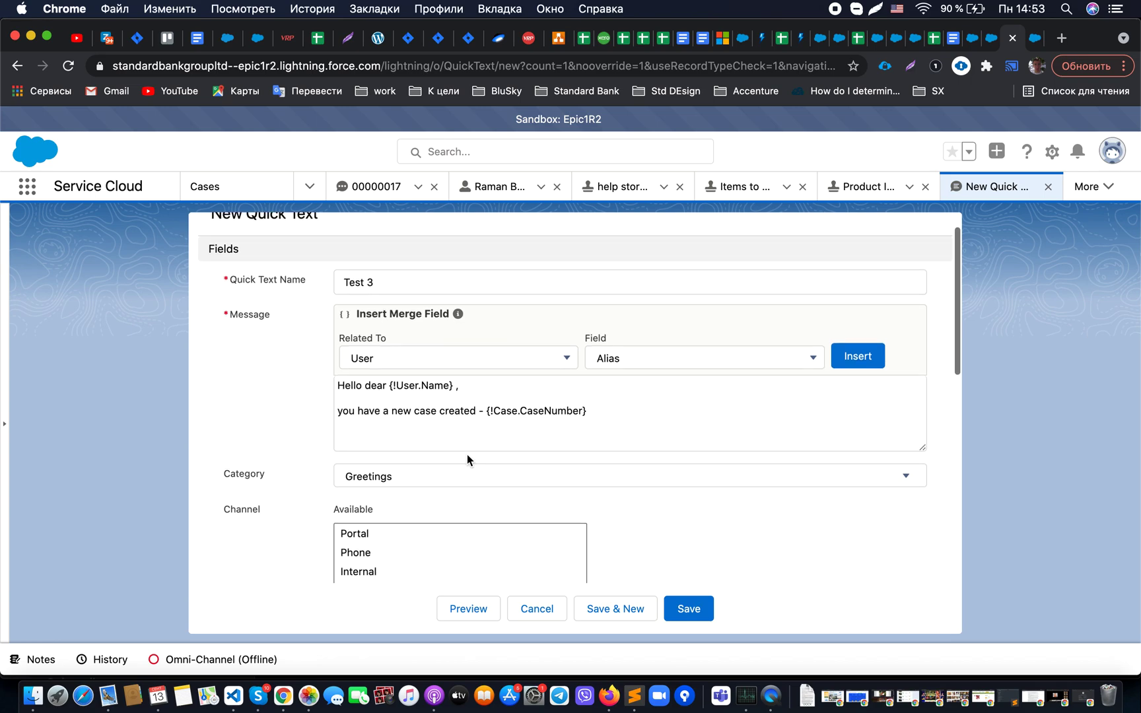
click(384, 477)
click(389, 562)
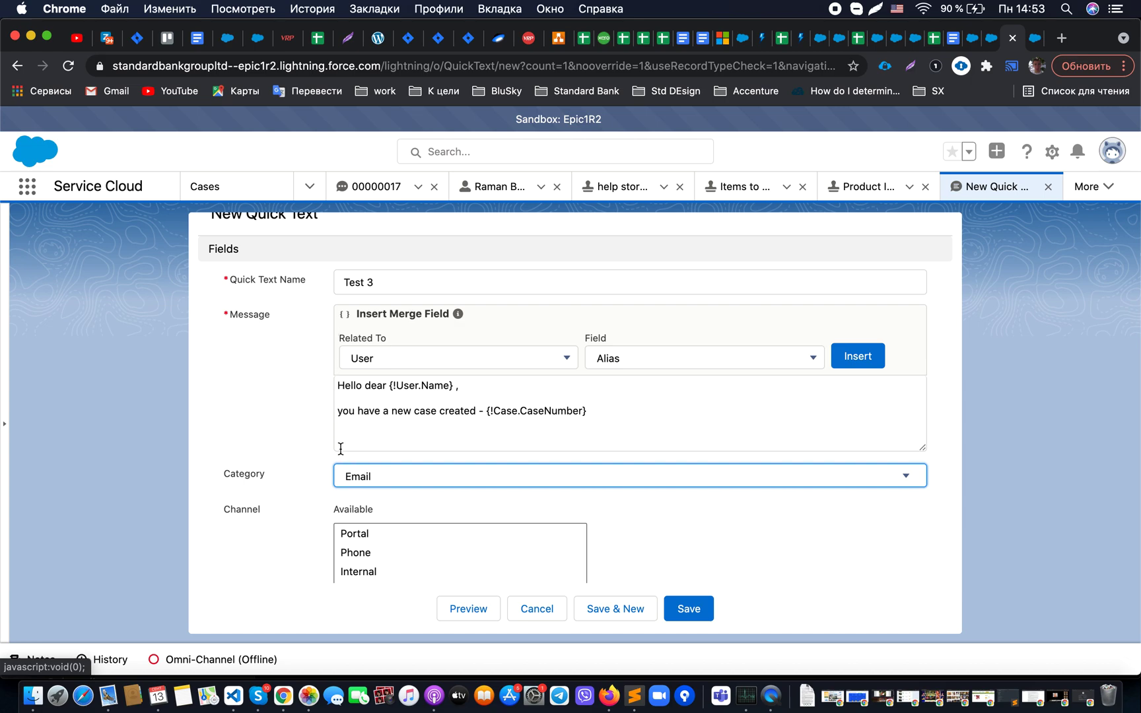
Add the Task and Chat channels to the quick text's selected channels, alongside Email
scroll(299, 456, down, 5)
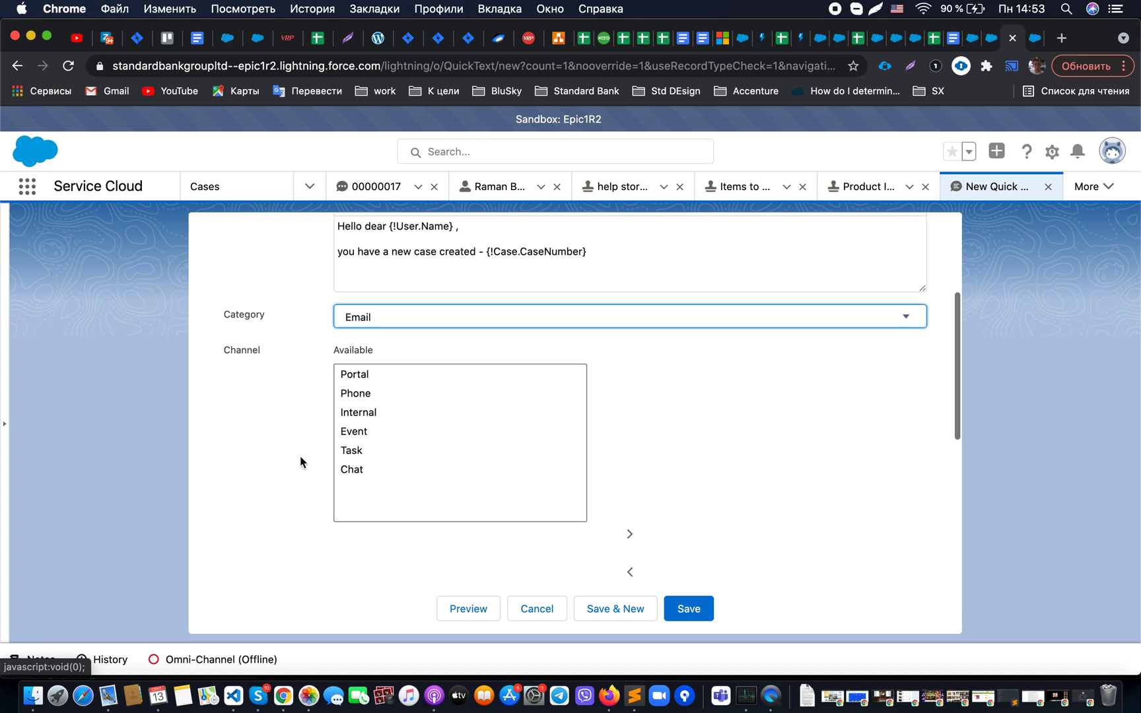
scroll(299, 456, down, 4)
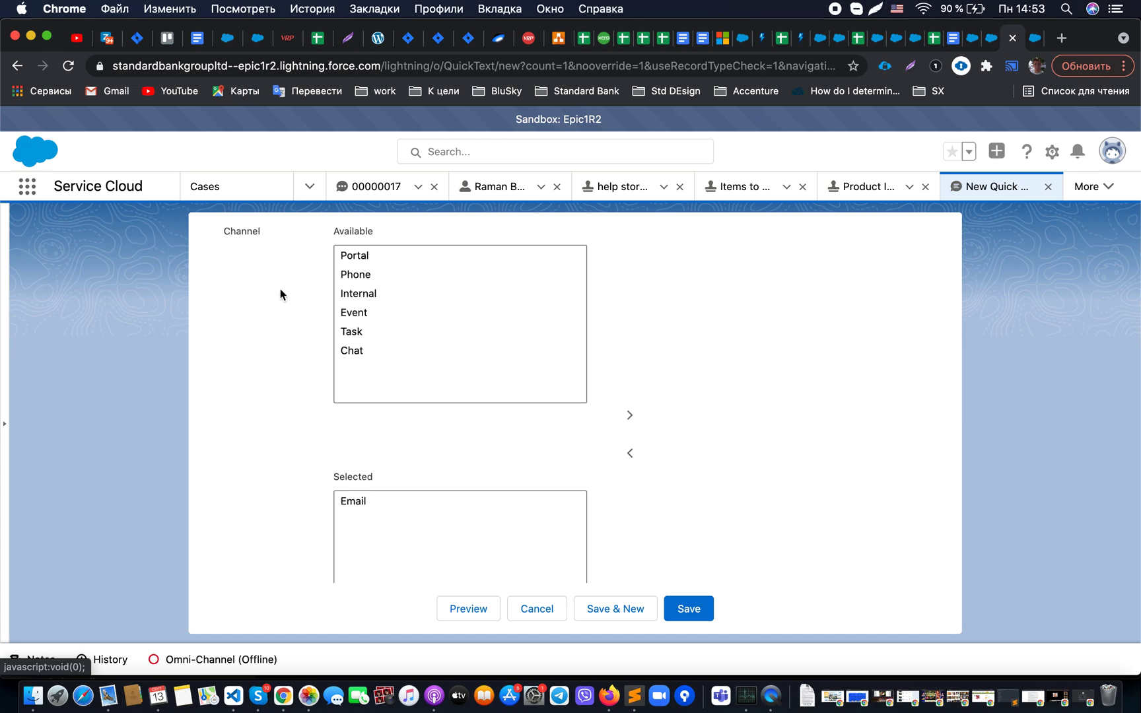
scroll(279, 290, up, 4)
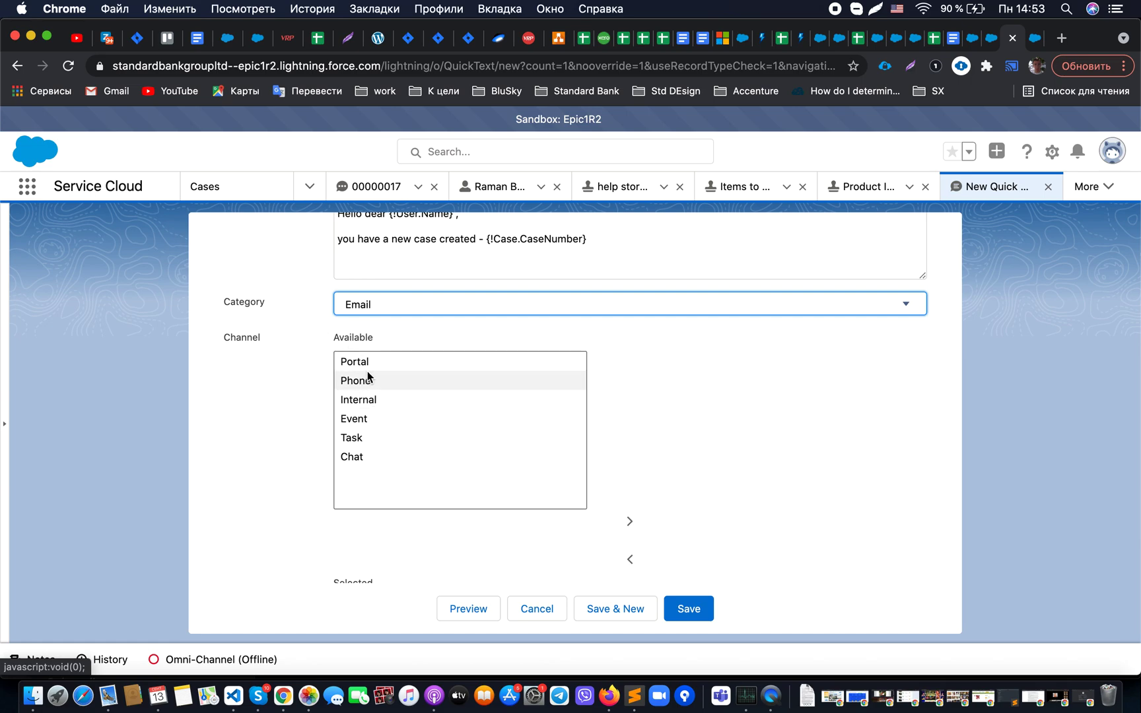
scroll(390, 487, down, 2)
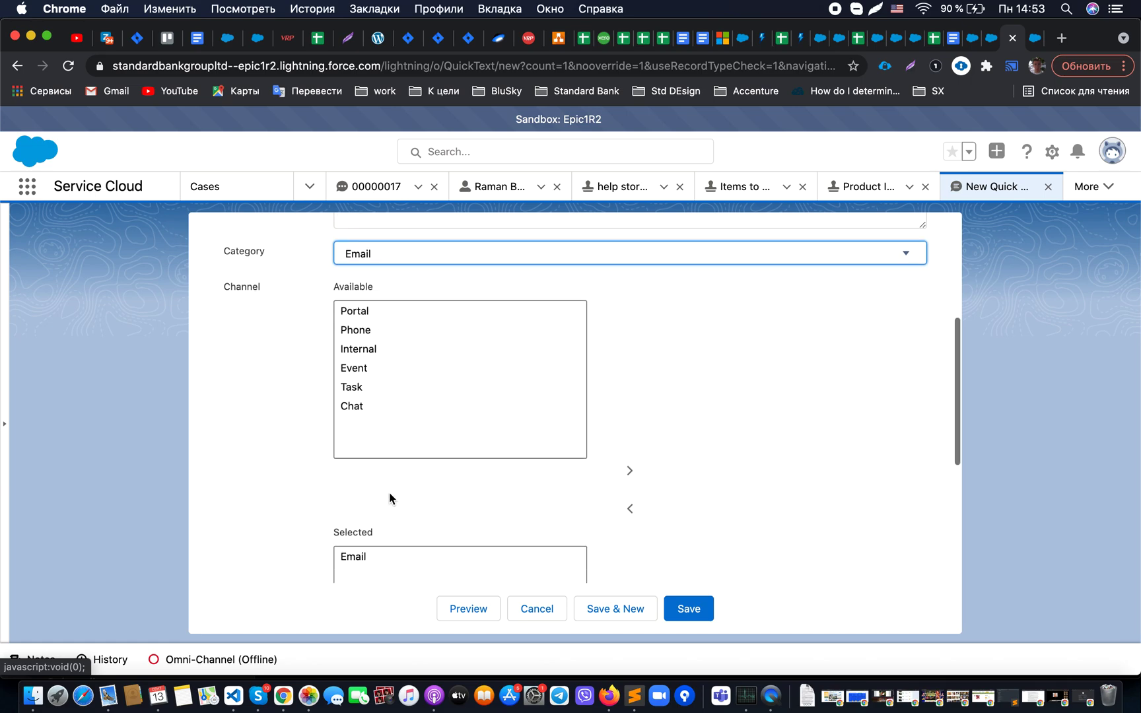
click(386, 394)
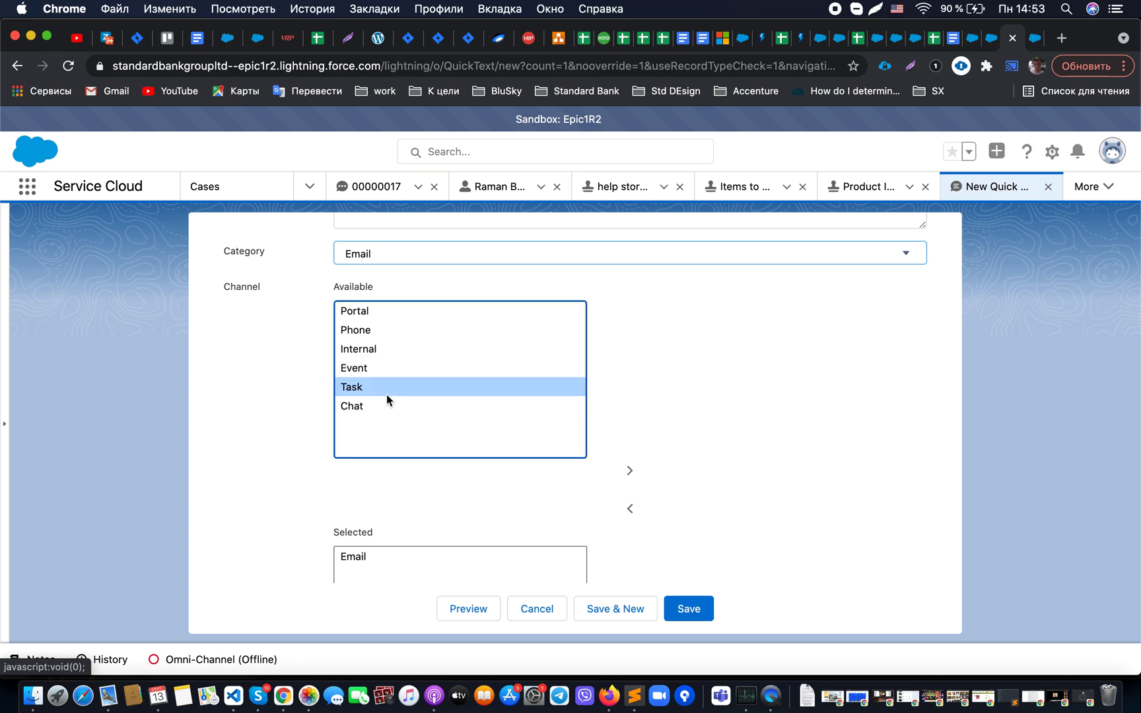
shift+click(387, 407)
click(629, 470)
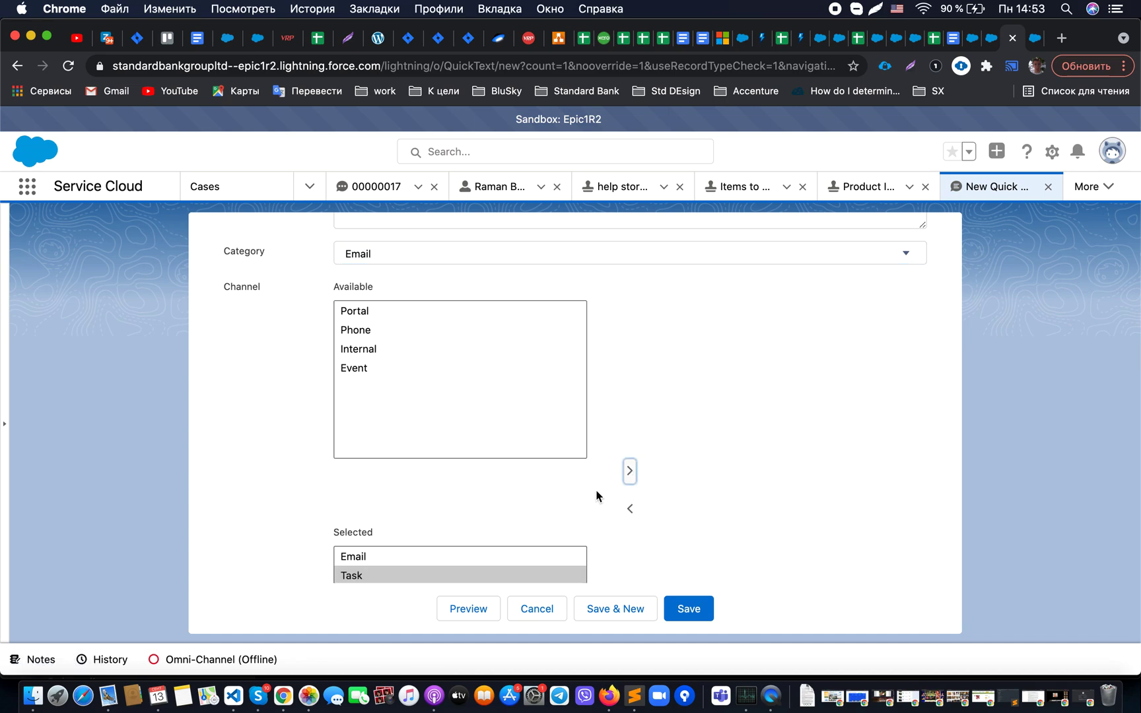
Assign the new quick text to Test folder
scroll(597, 492, down, 8)
click(855, 555)
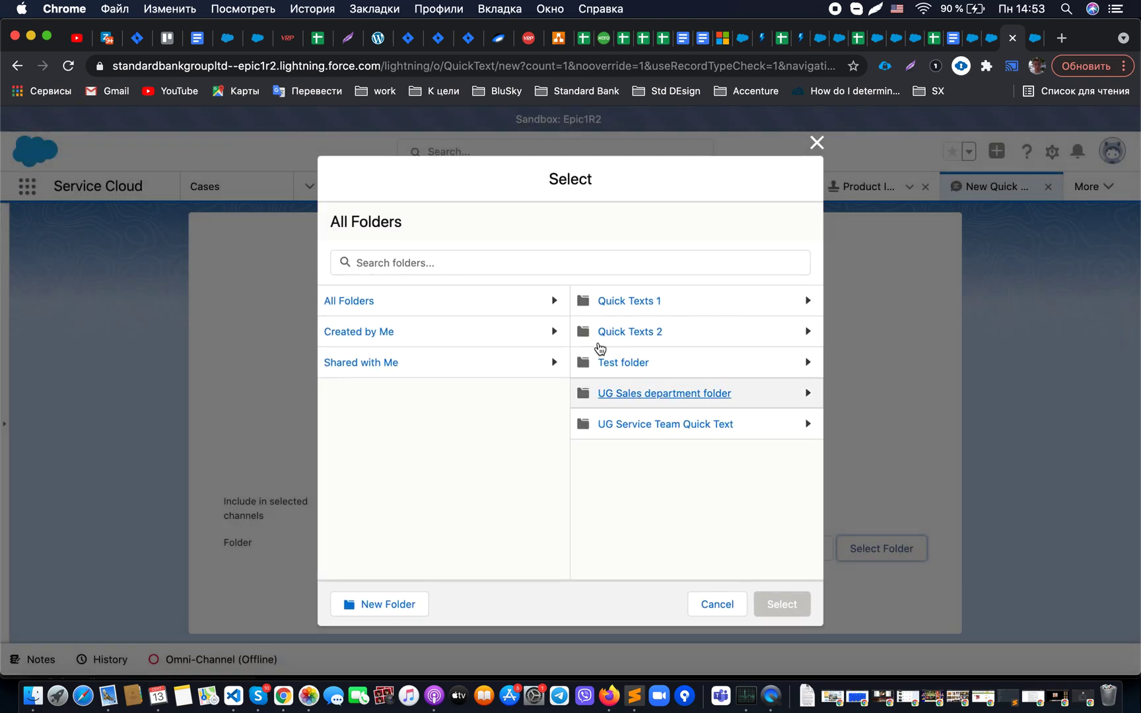
click(635, 367)
click(769, 600)
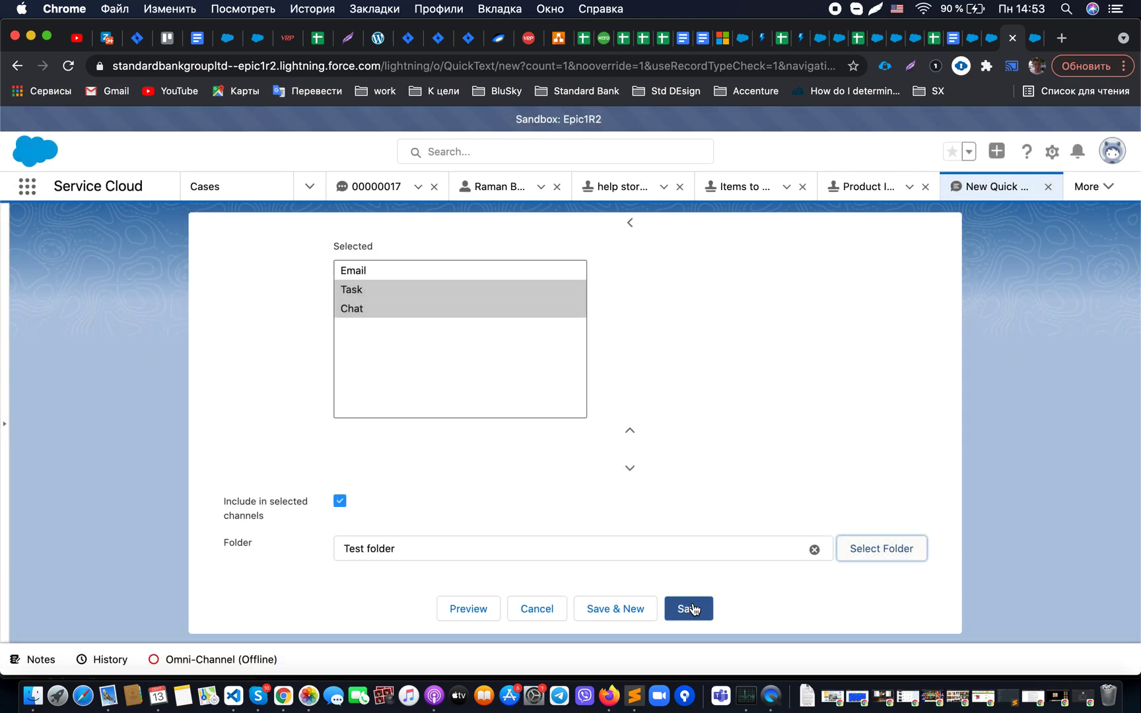
Preview the quick text with its merge fields resolved, using a contact as recipient and case 01137975 as the related record
click(476, 612)
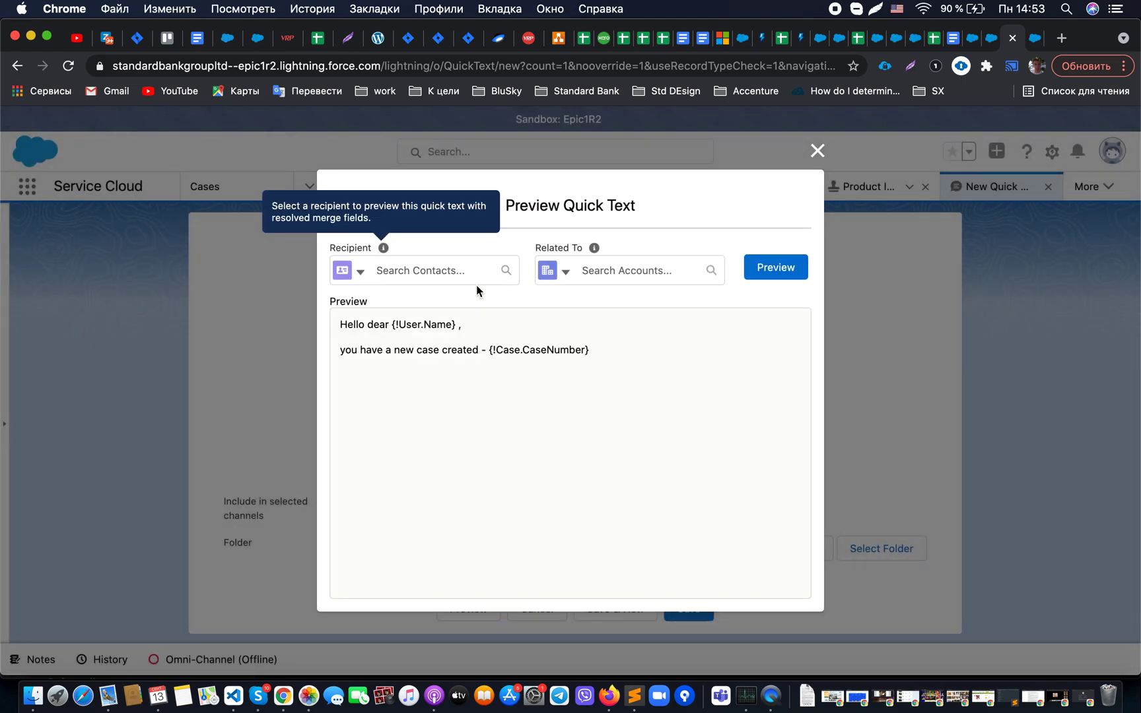
click(474, 277)
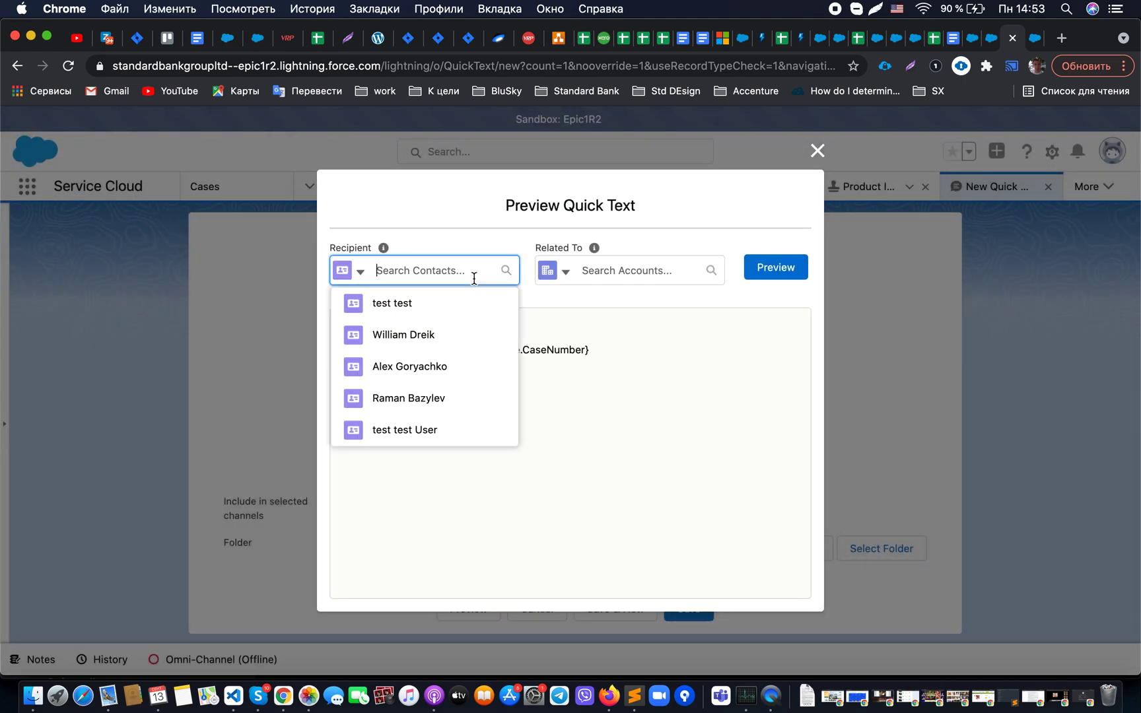
click(445, 371)
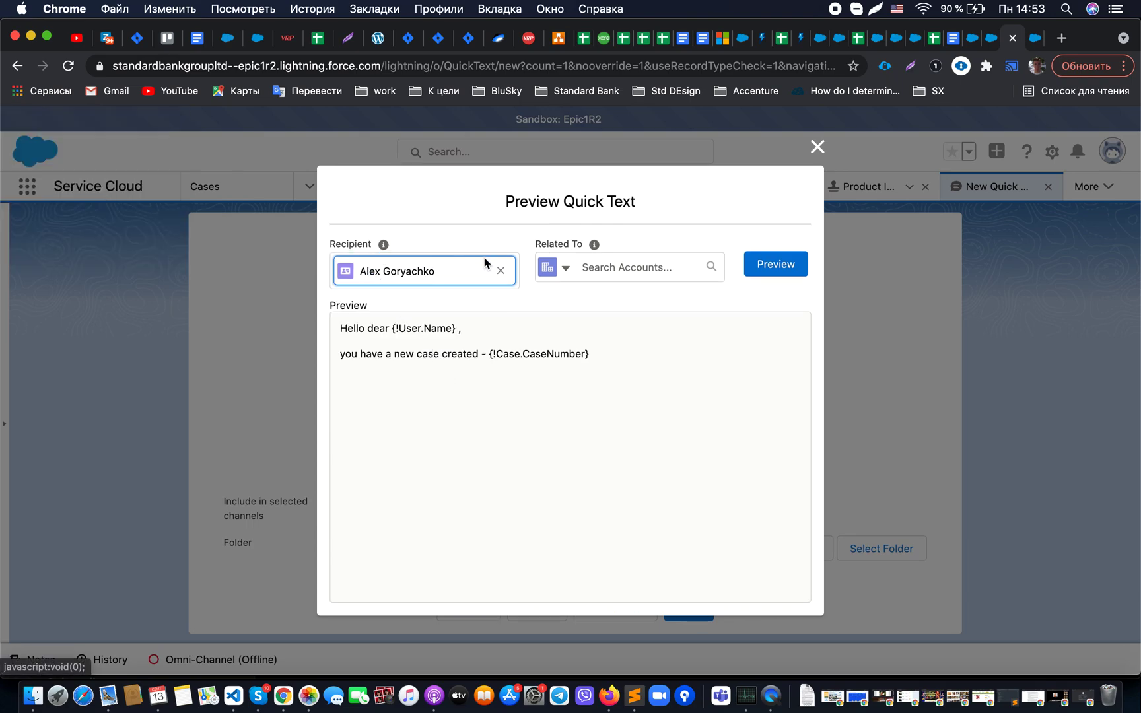
click(566, 267)
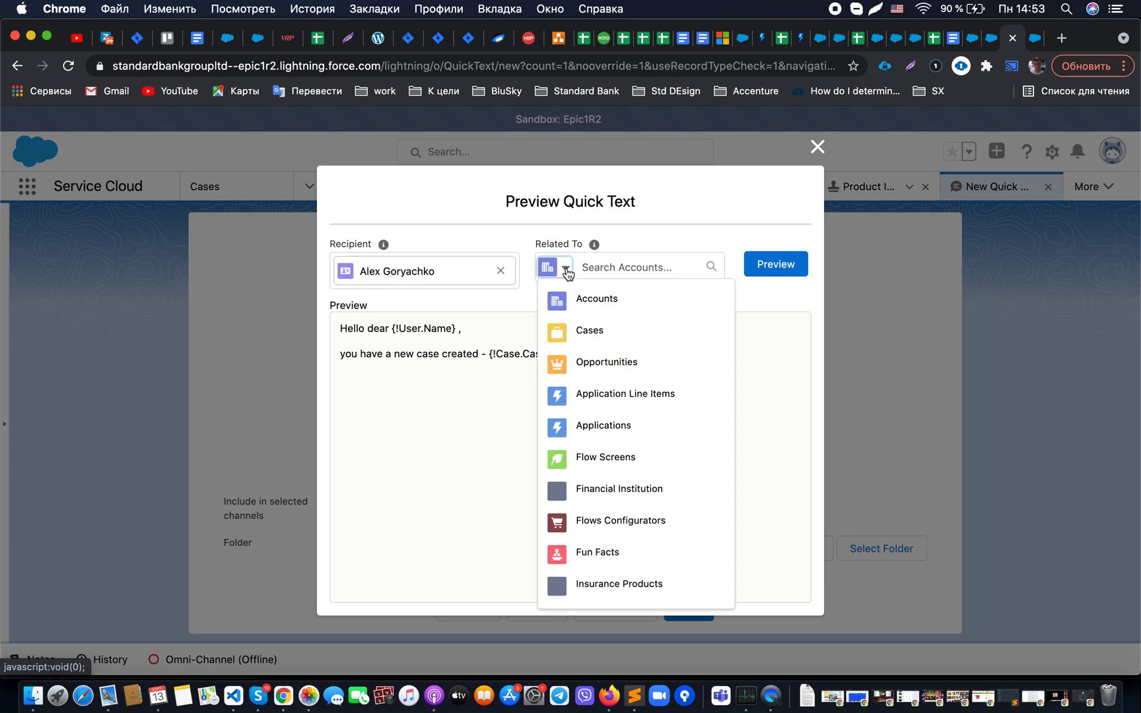
click(585, 331)
click(608, 263)
click(624, 394)
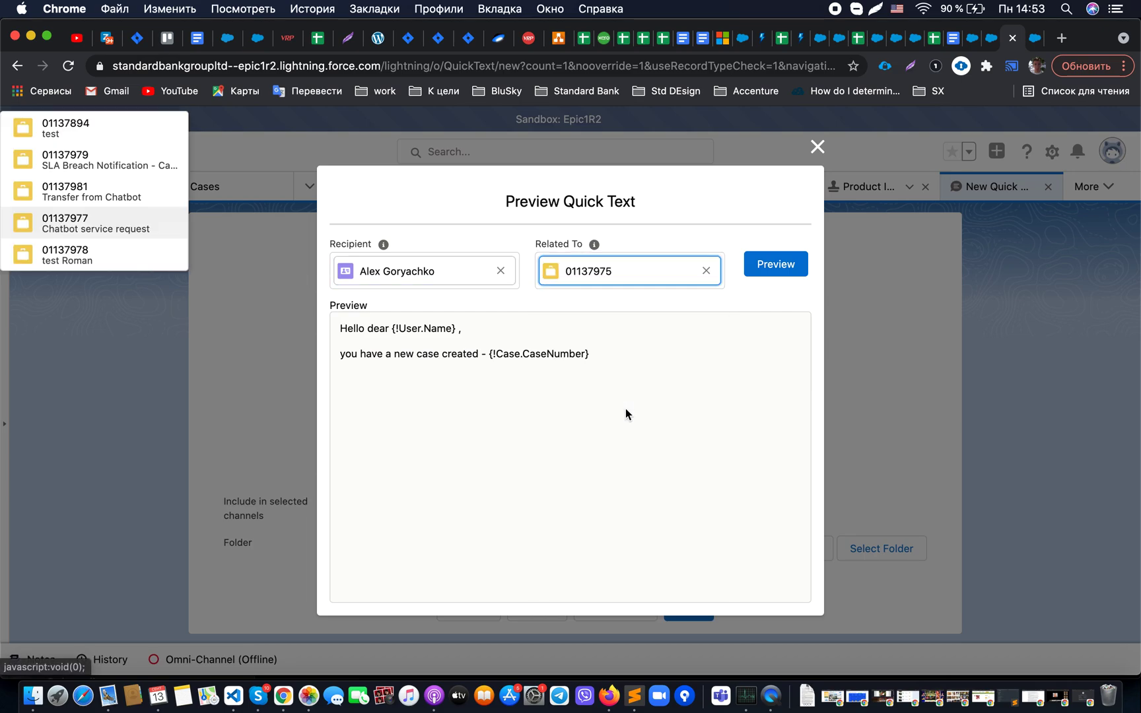
click(757, 273)
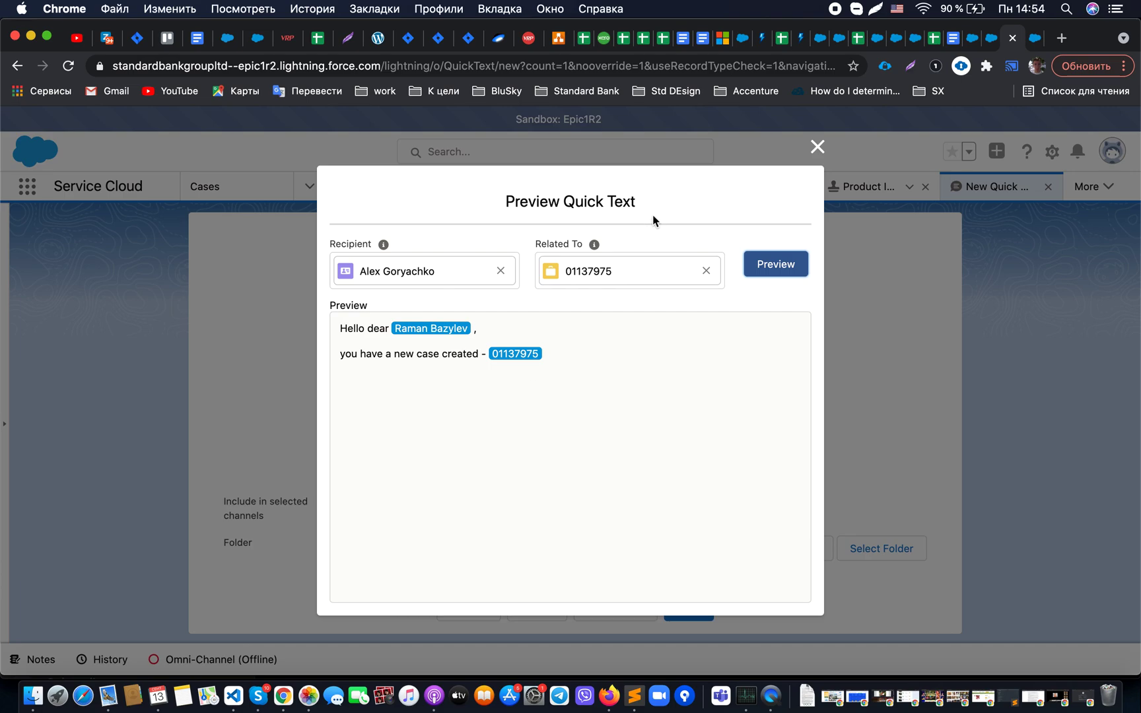
click(817, 158)
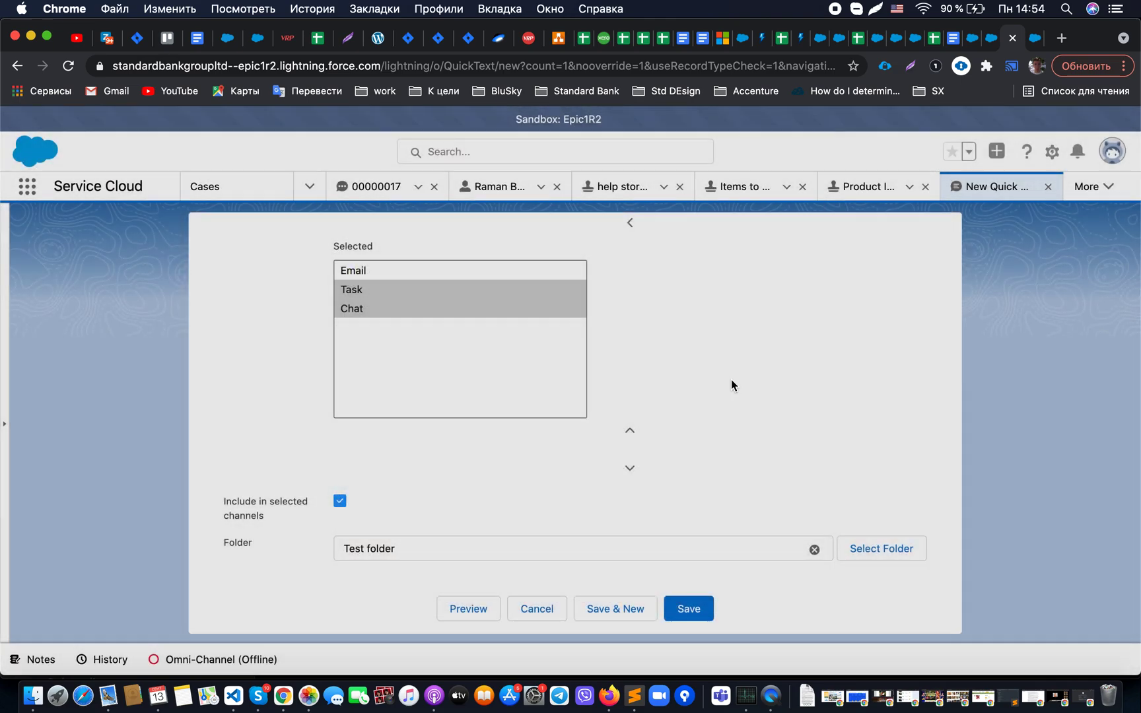
Review the new quick text's form and save the record
scroll(669, 400, up, 10)
scroll(669, 396, down, 10)
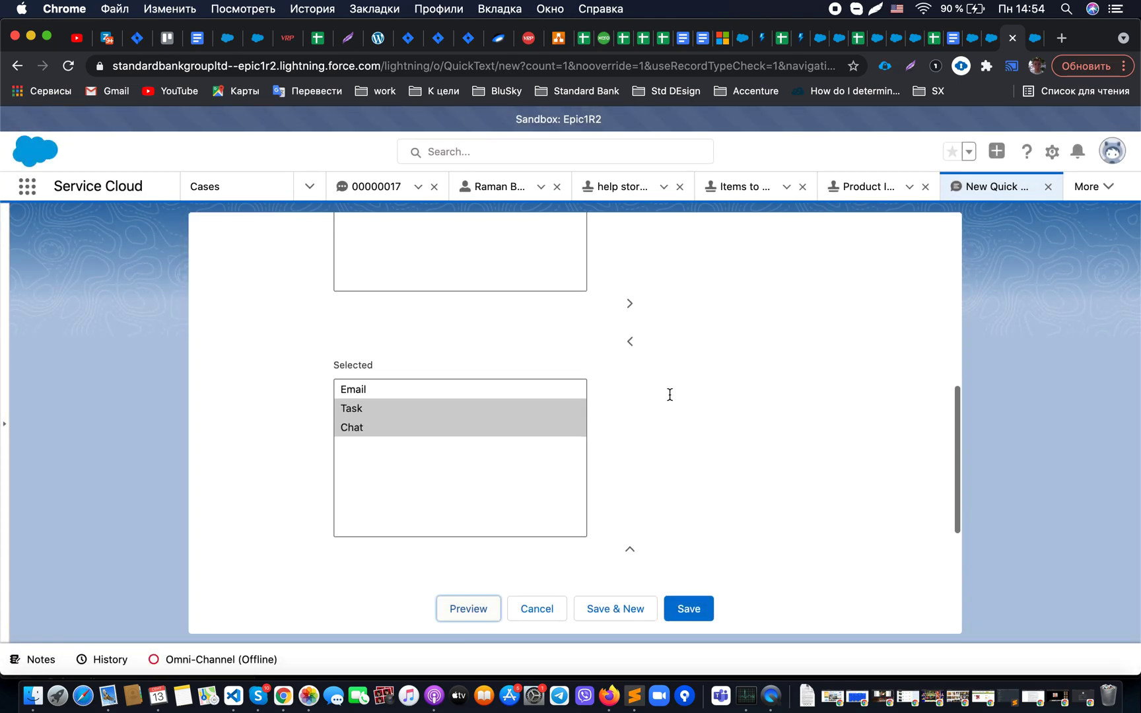
click(687, 608)
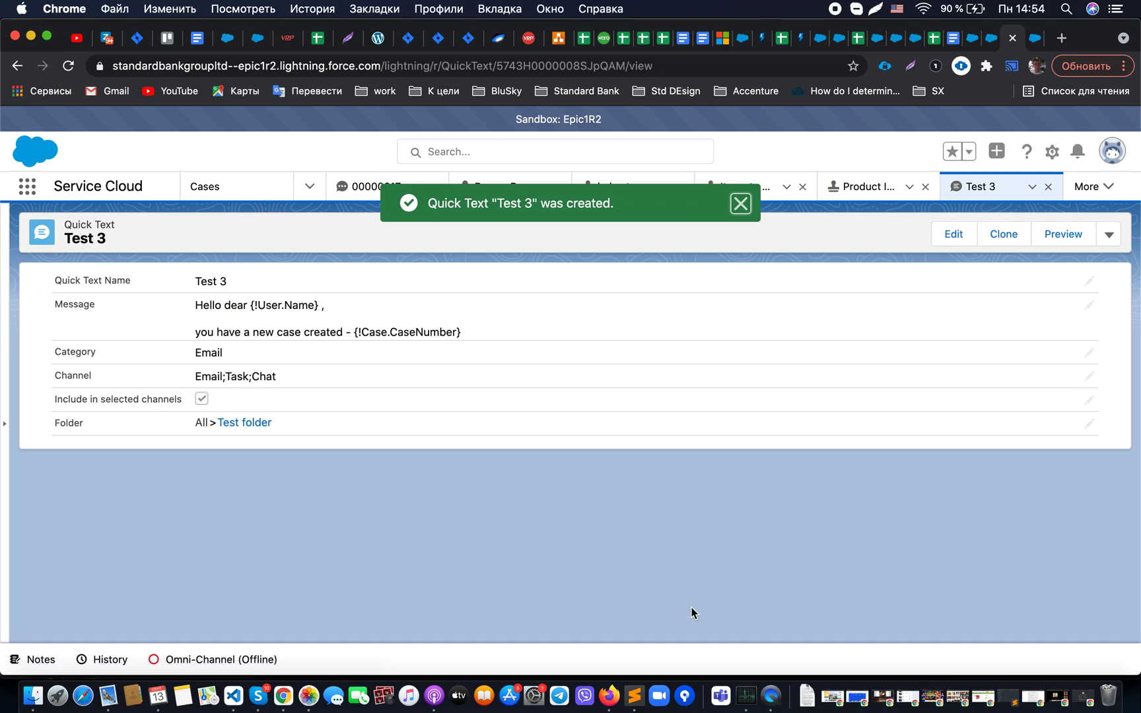
Return to the test case under chat 00000017 and clear the whole body of its email draft
click(352, 191)
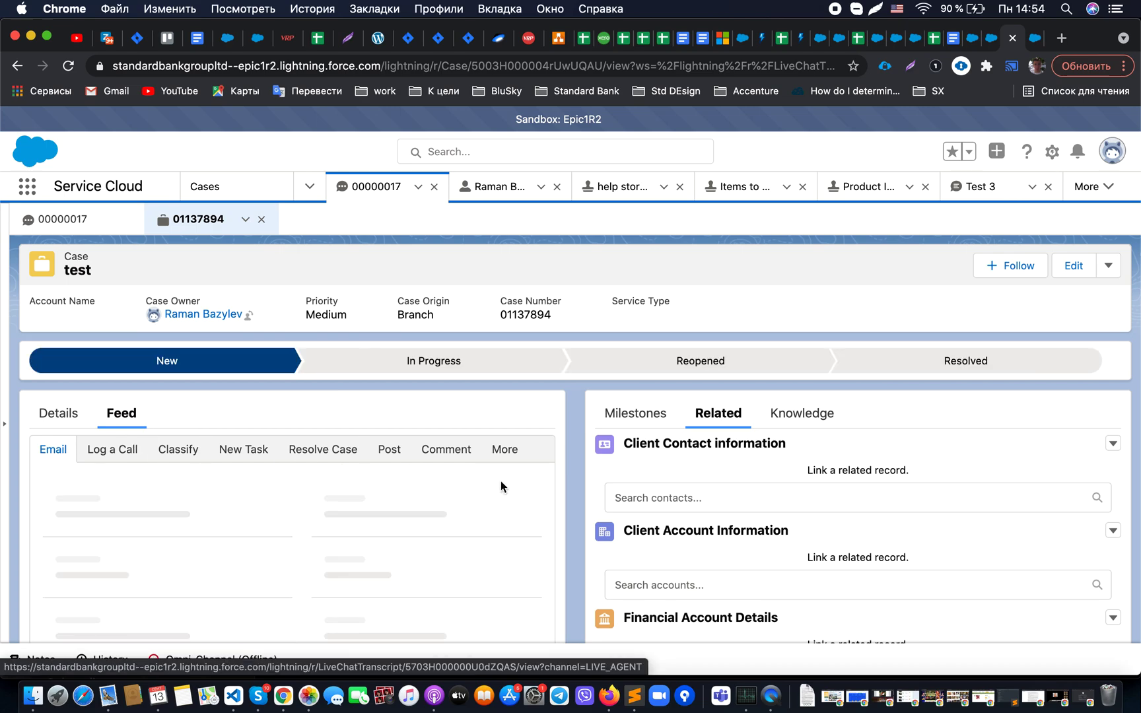
scroll(482, 484, down, 1)
scroll(394, 466, down, 5)
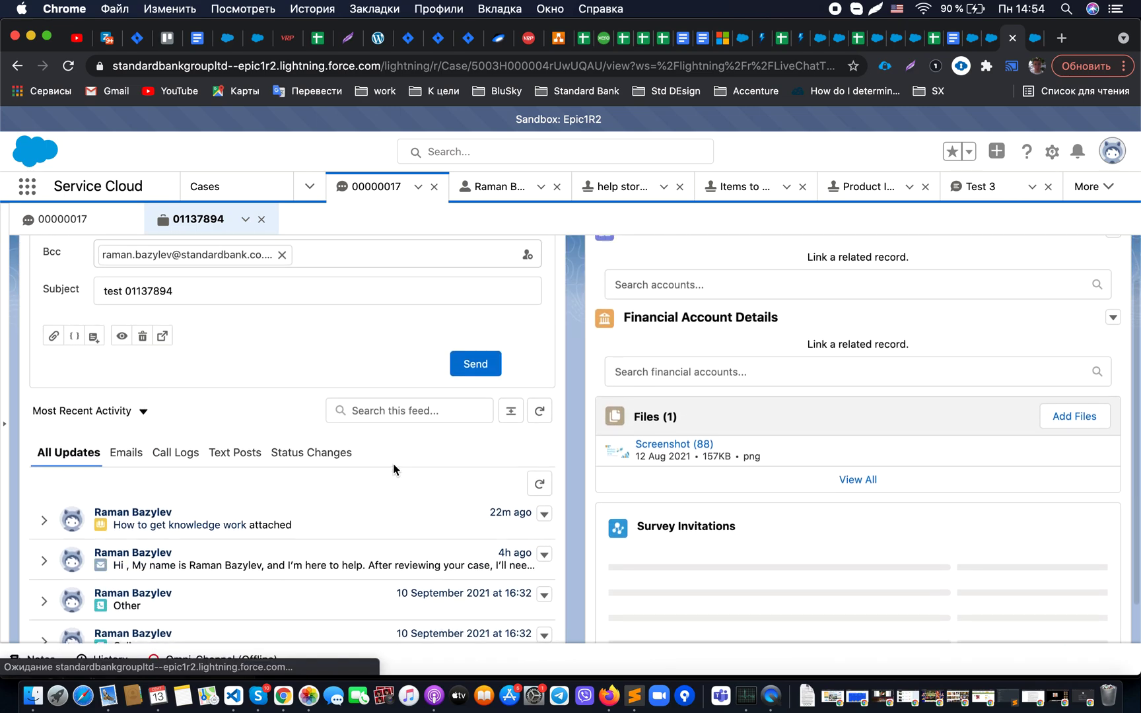
key(cmd+a)
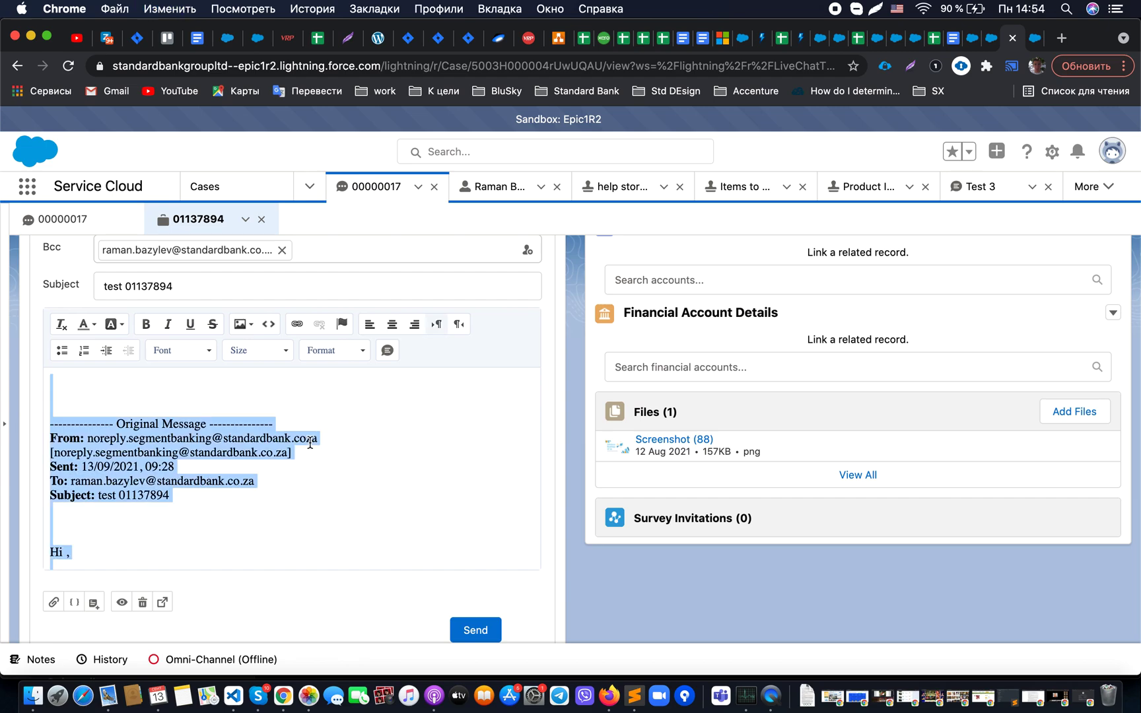
key(BackSpace)
Insert the Test 3 quick text into the email body, picking it from Test folder among all quick texts
click(388, 351)
mouse_move(108, 409)
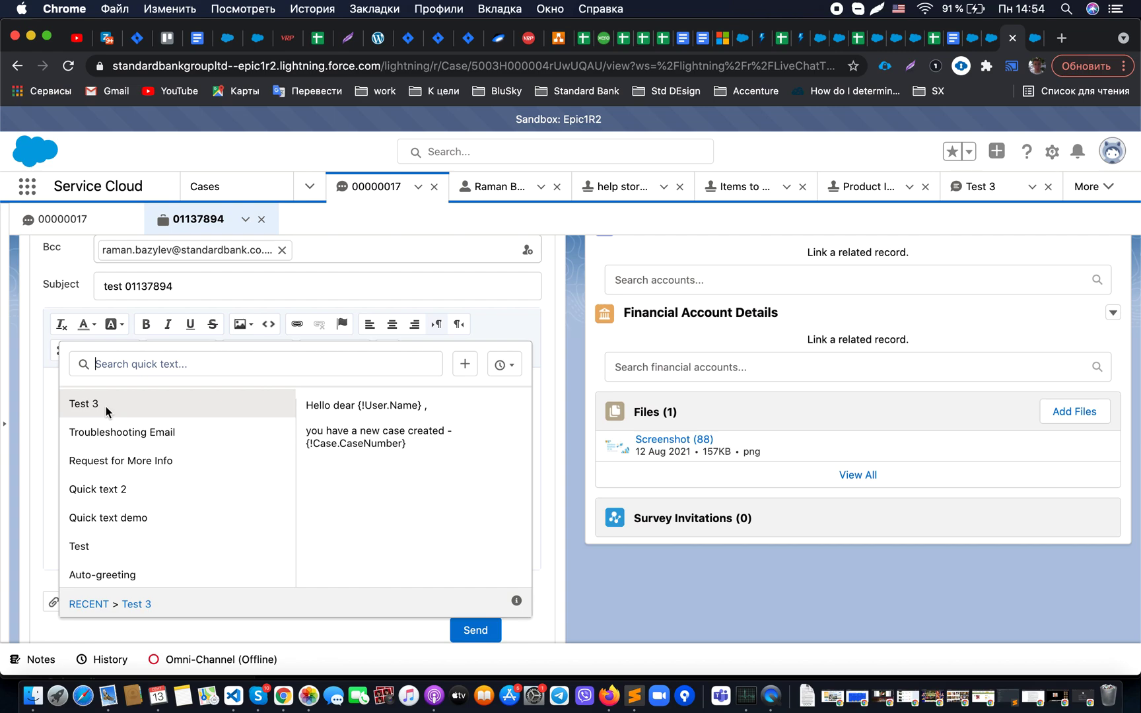
click(504, 365)
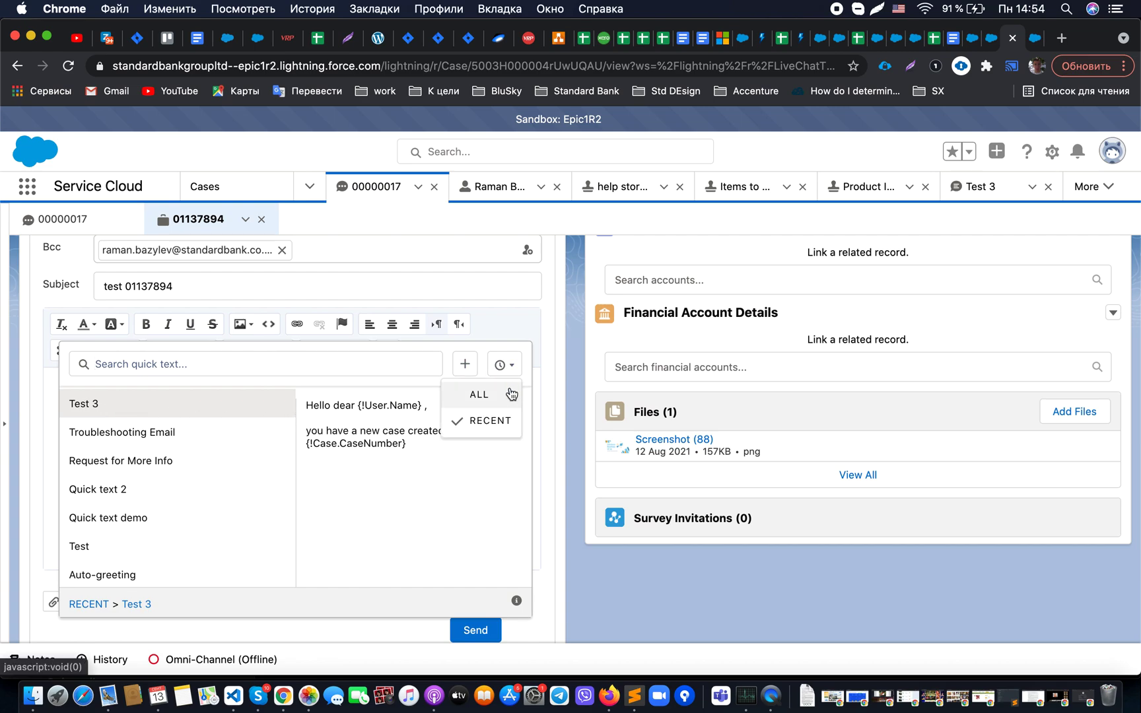
click(511, 394)
click(145, 464)
click(350, 459)
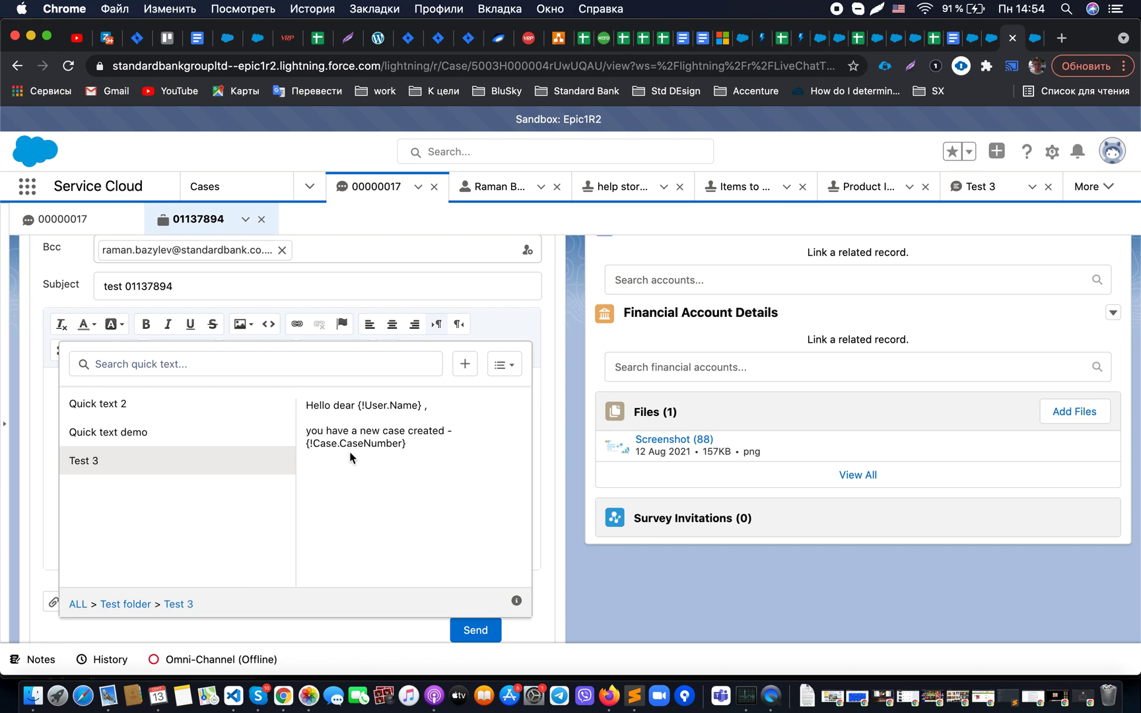
double_click(96, 461)
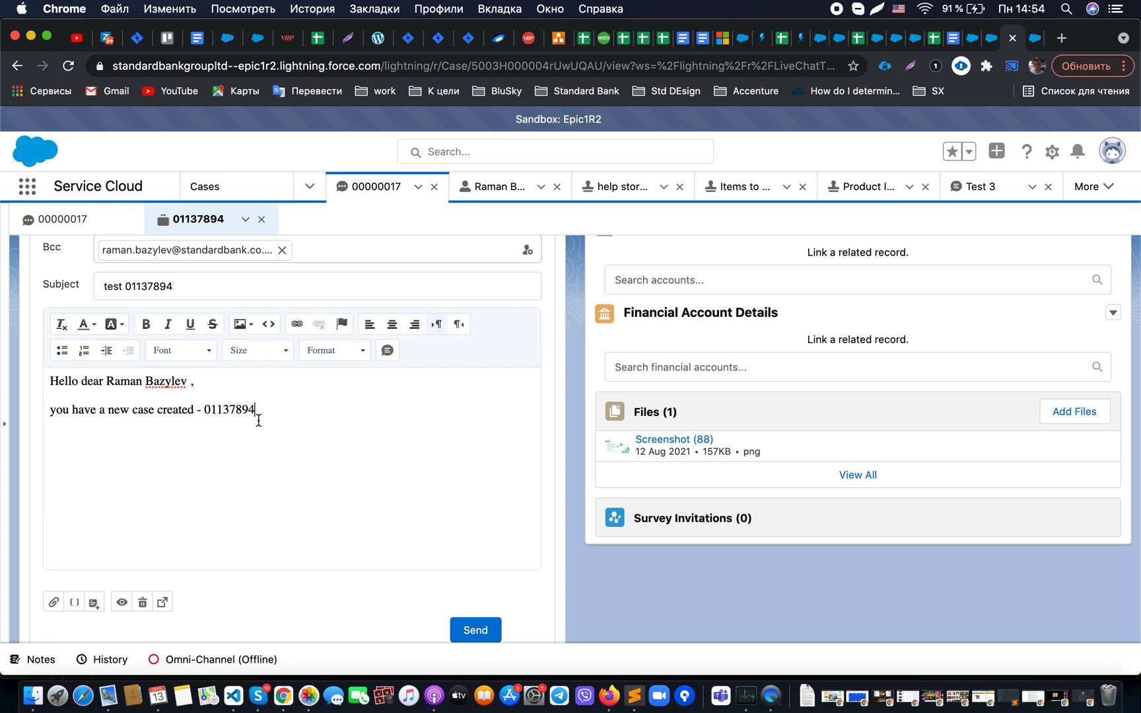
Insert the suggested Knowledge article "Test" into the email on a new line below the quick text
scroll(340, 437, up, 4)
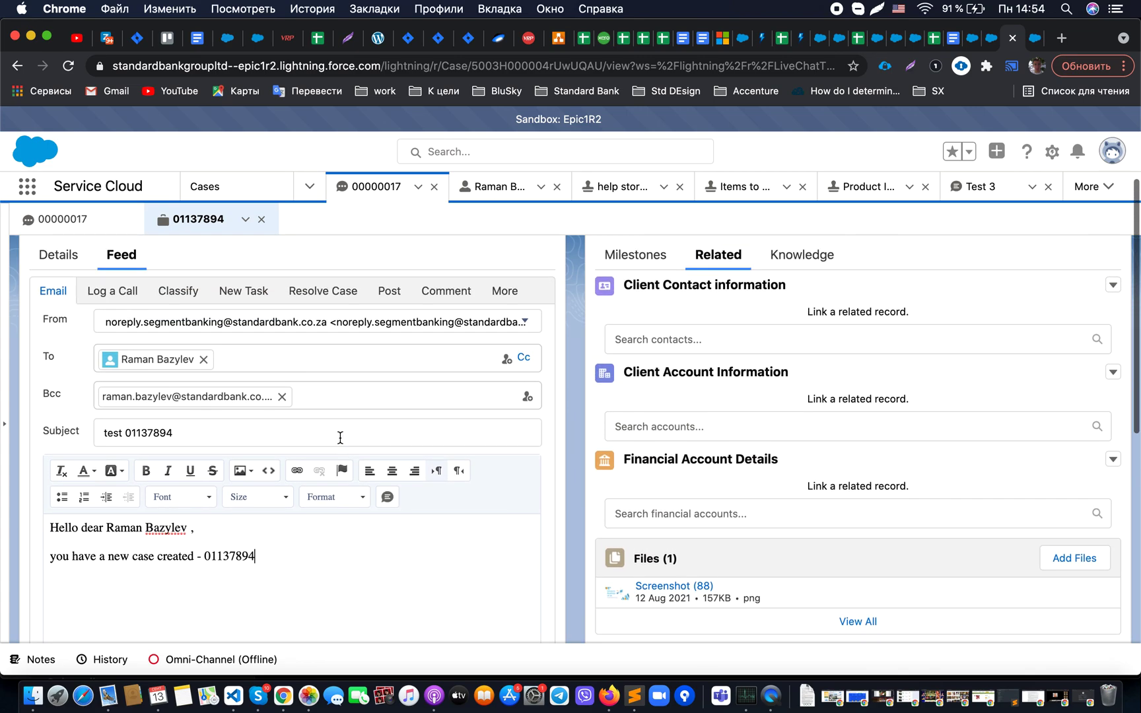
click(776, 255)
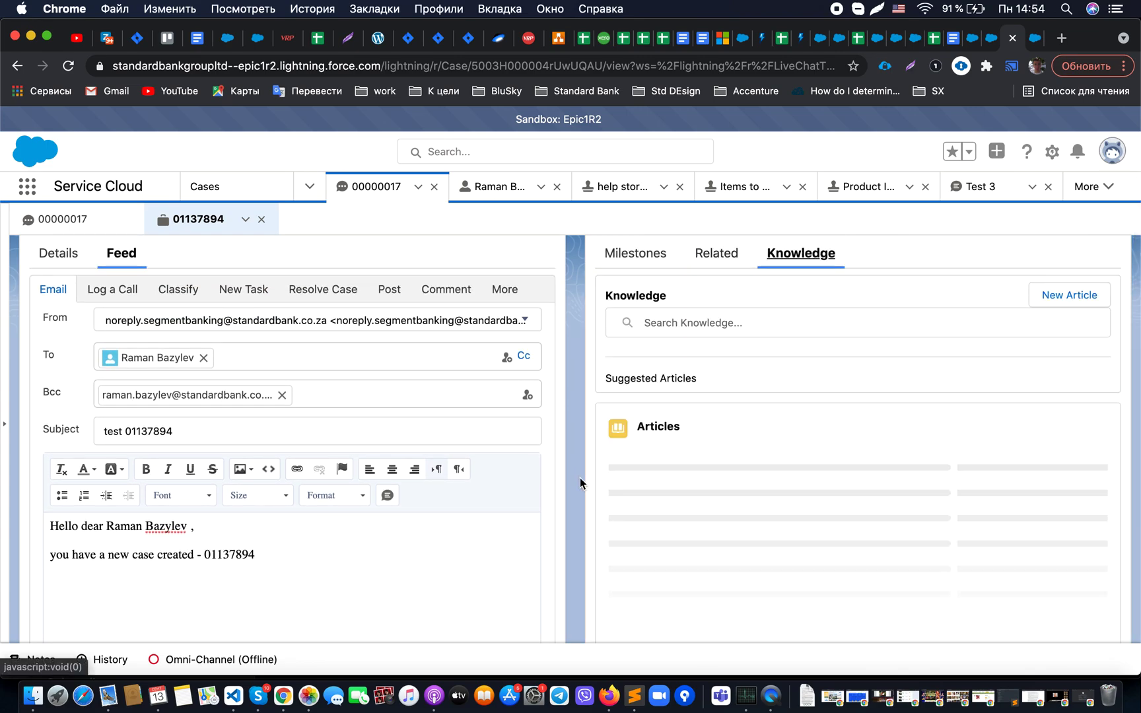
click(362, 580)
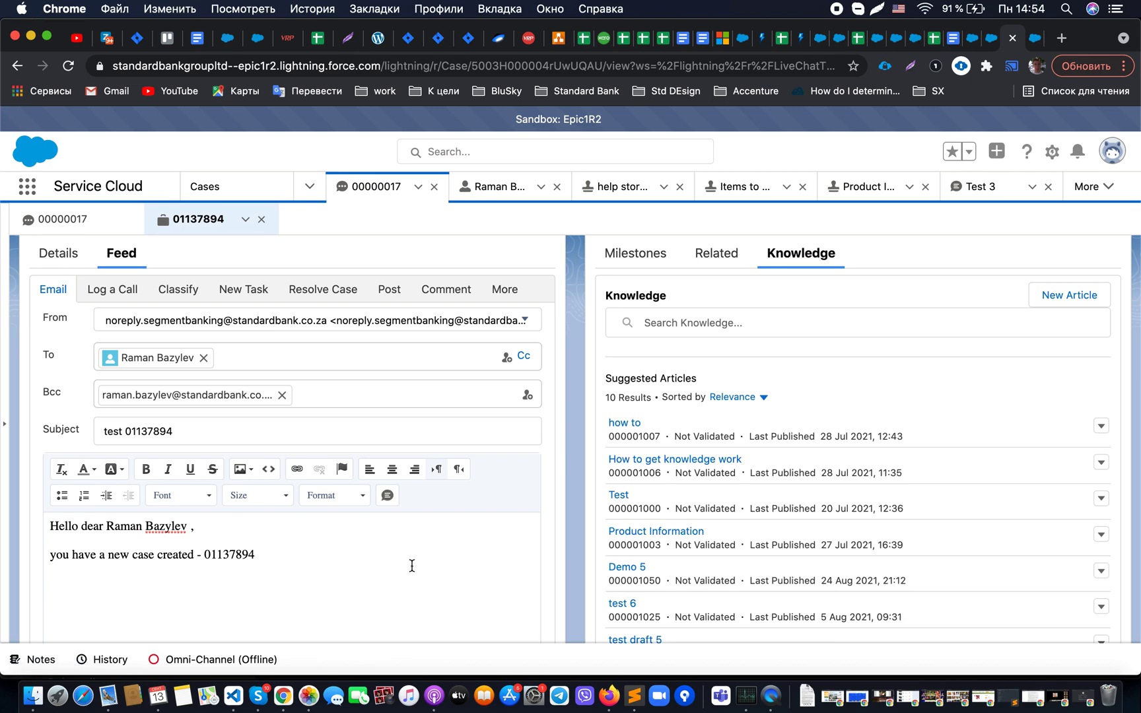
key(Return)
scroll(873, 438, down, 3)
click(1101, 416)
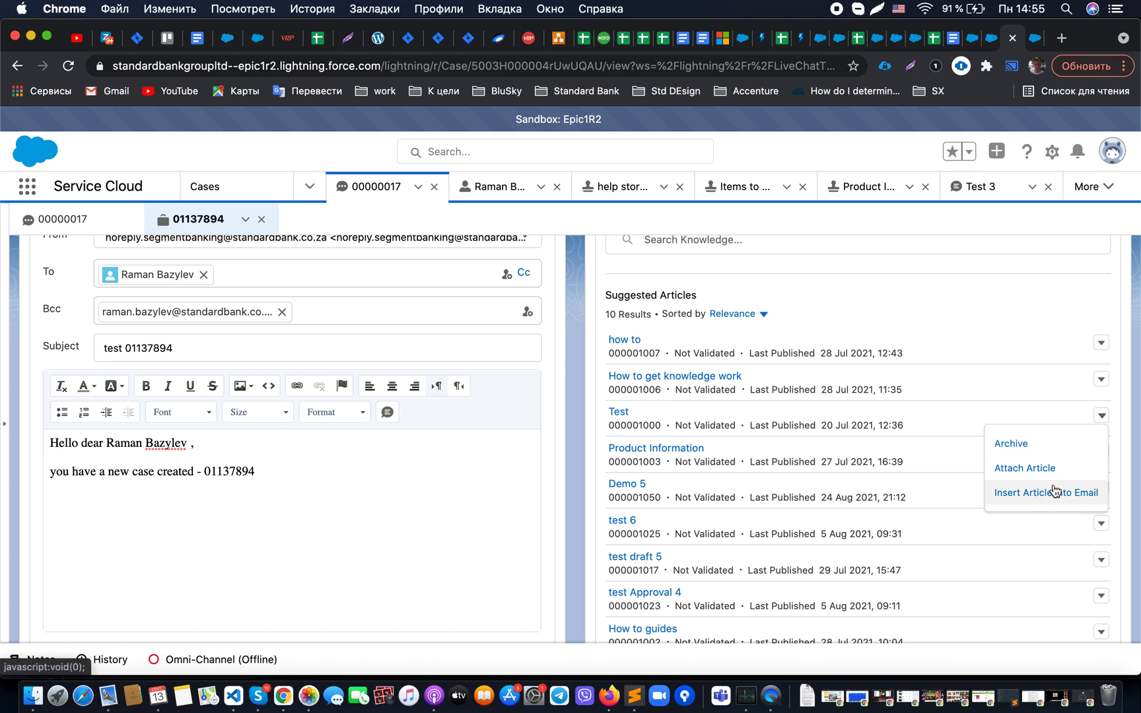
click(1047, 496)
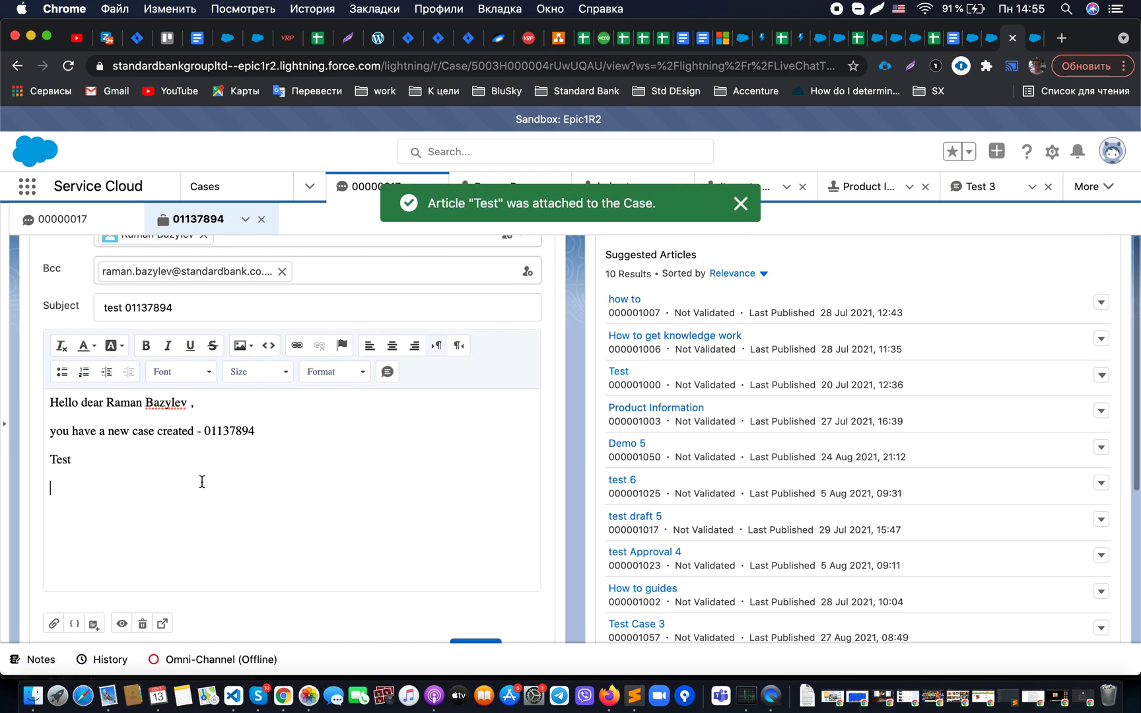
Delete the inserted article text "Test" from the email body, keeping the quick text lines
drag(53, 460, 120, 508)
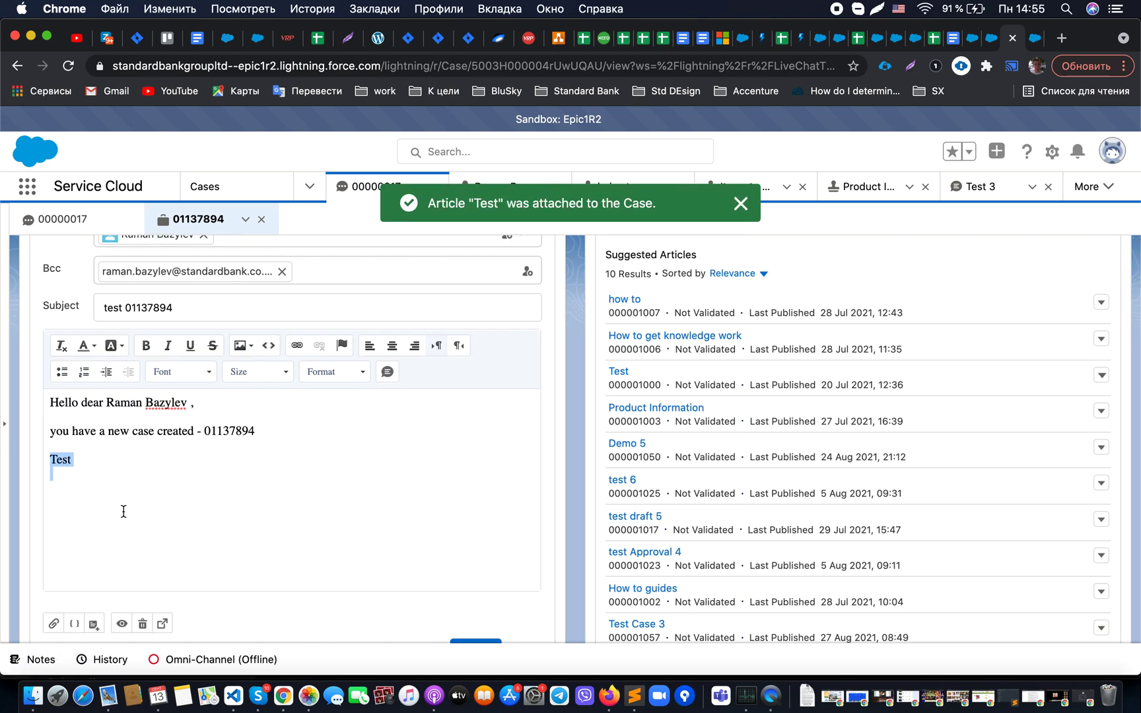
click(191, 510)
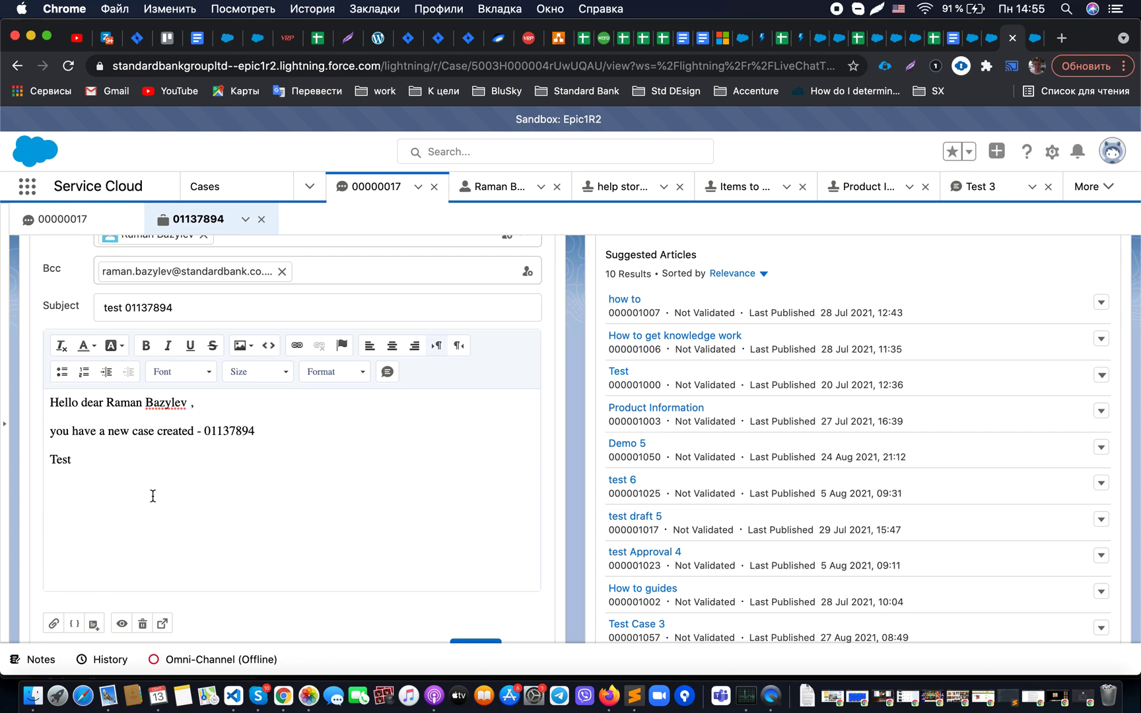
drag(90, 460, 36, 460)
key(BackSpace)
click(367, 449)
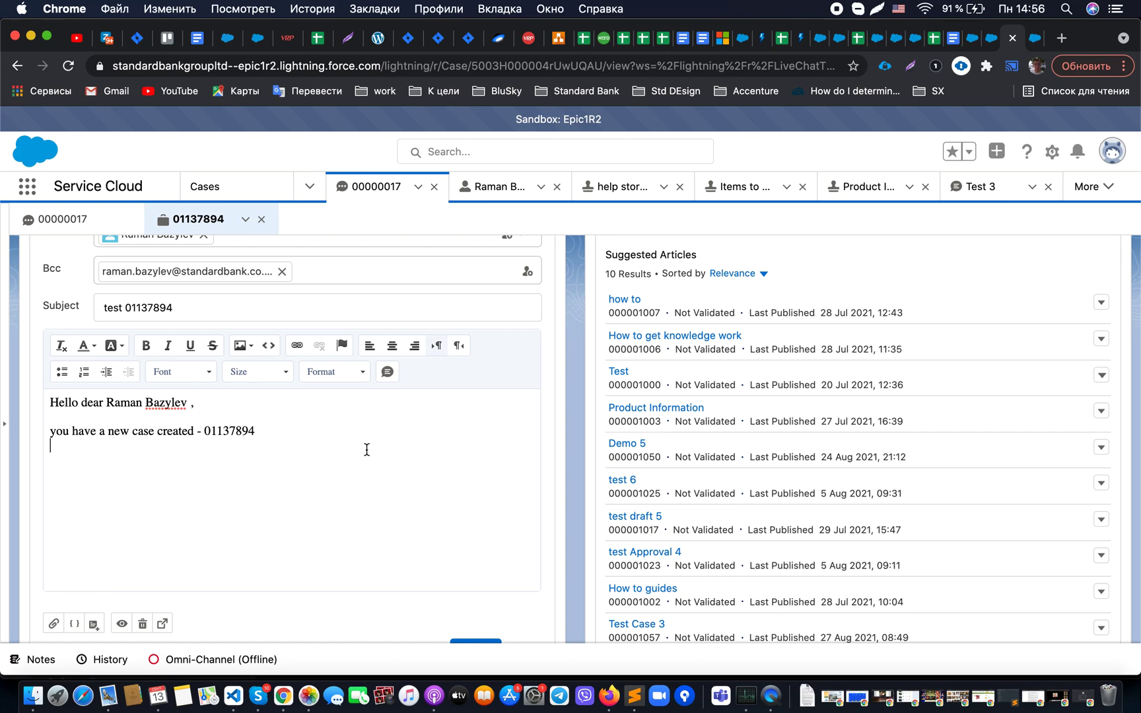